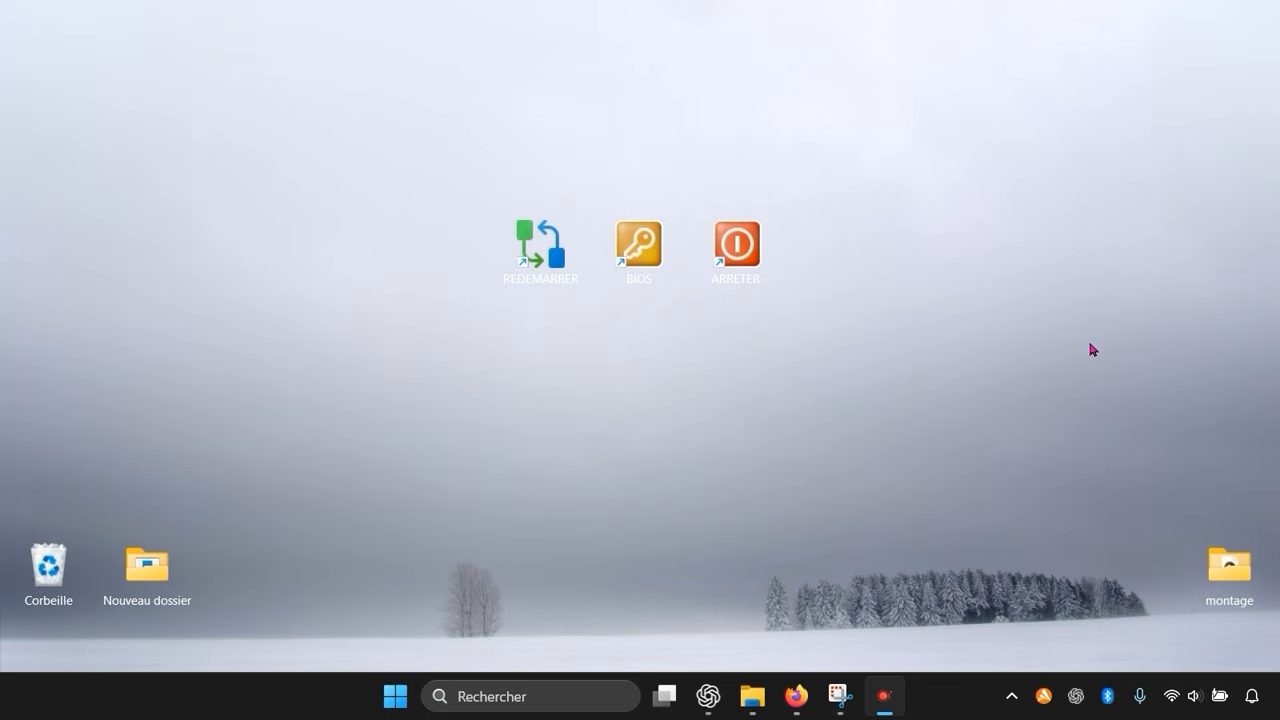
- Open the desktop icon settings from the Thèmes page of the Windows personalisation settings
{"action": "right_click", "coordinate": [576, 398]}
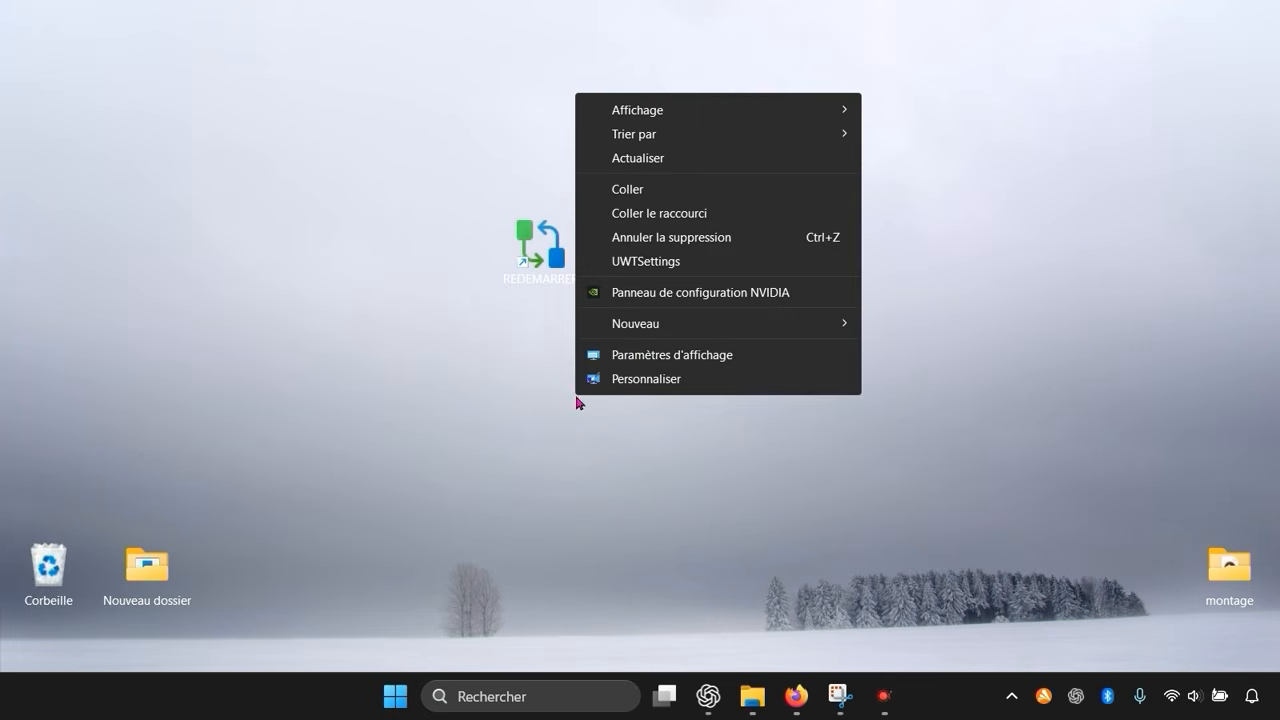
{"action": "left_click", "coordinate": [645, 379]}
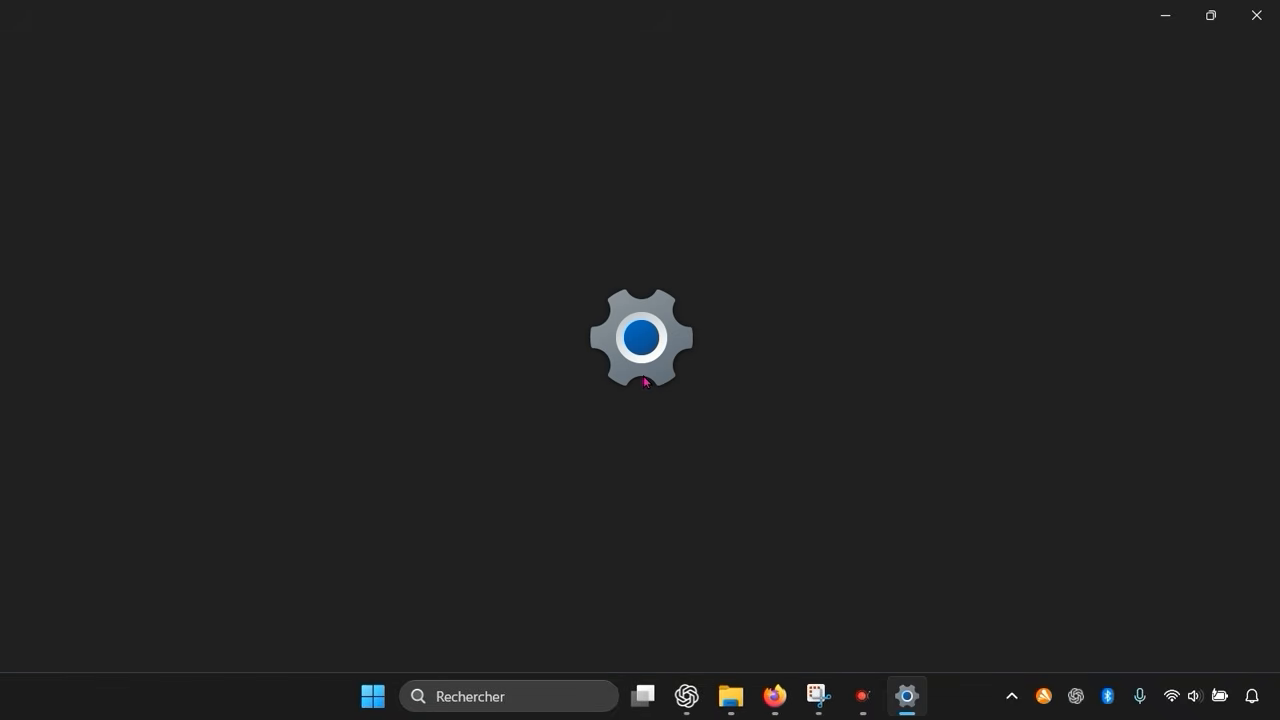
{"action": "scroll", "coordinate": [645, 380], "scroll_direction": "down", "scroll_amount": 5}
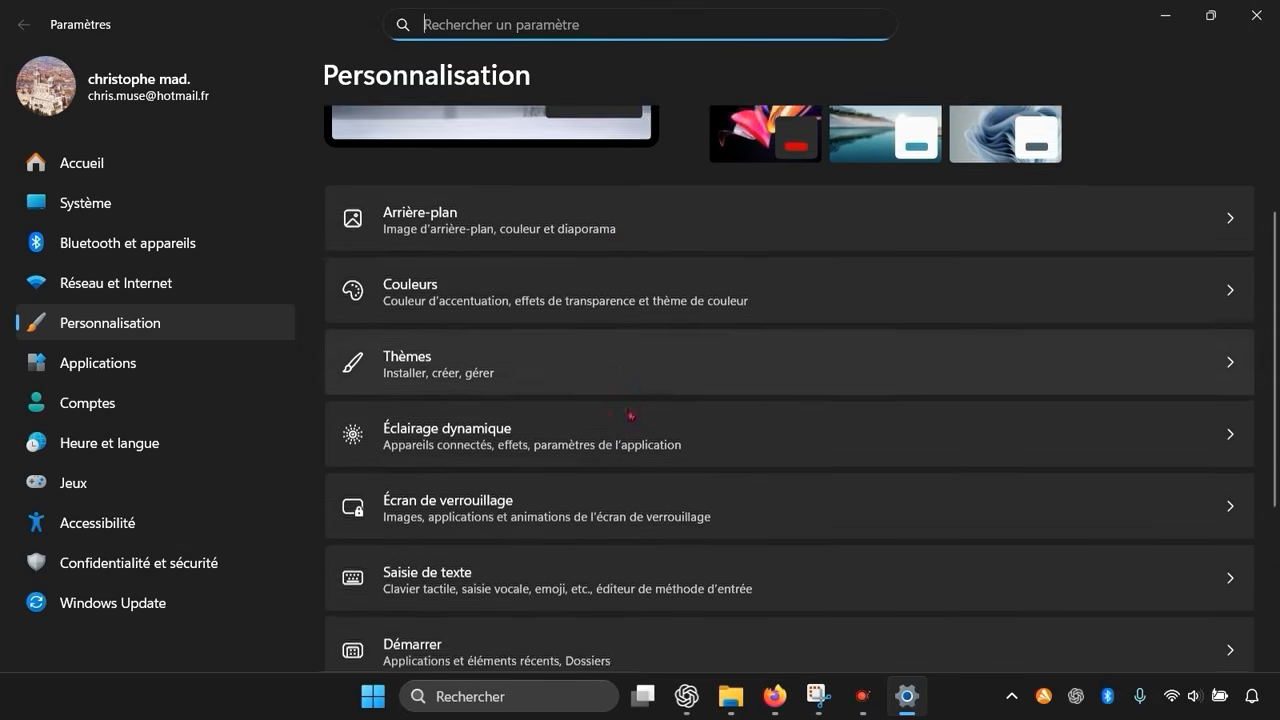
{"action": "scroll", "coordinate": [507, 433], "scroll_direction": "up", "scroll_amount": 3}
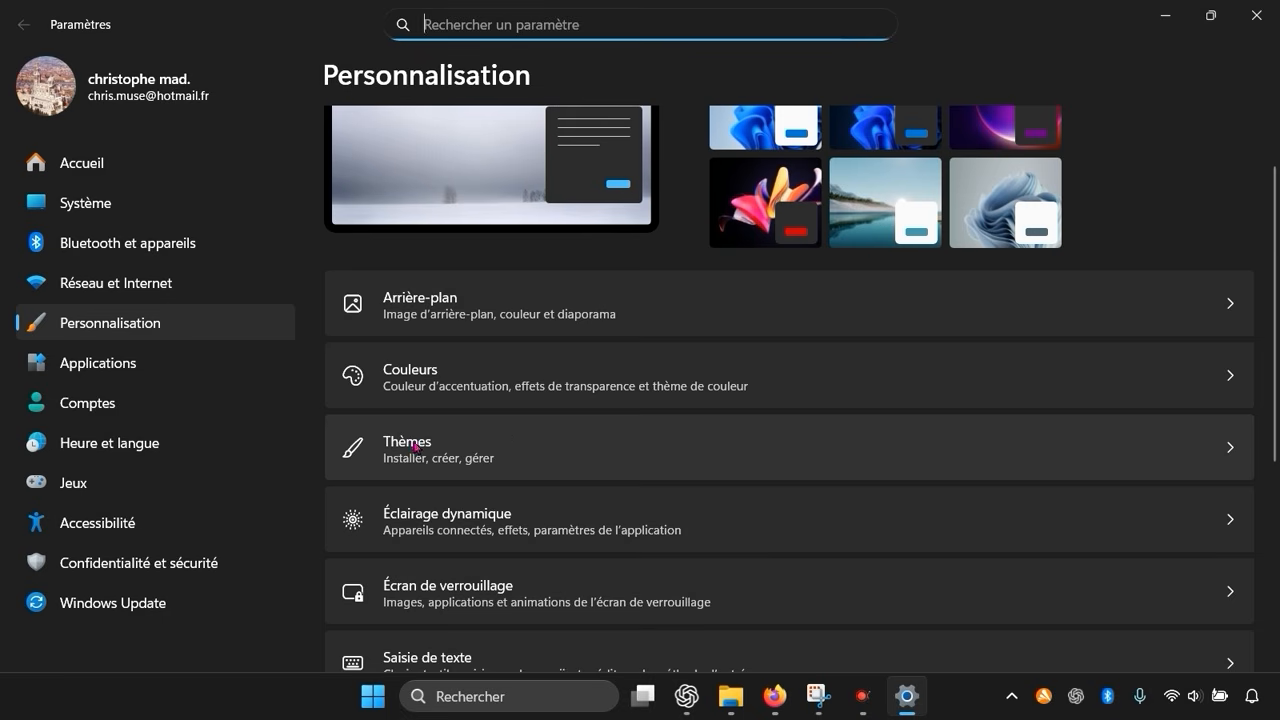
{"action": "left_click", "coordinate": [480, 447]}
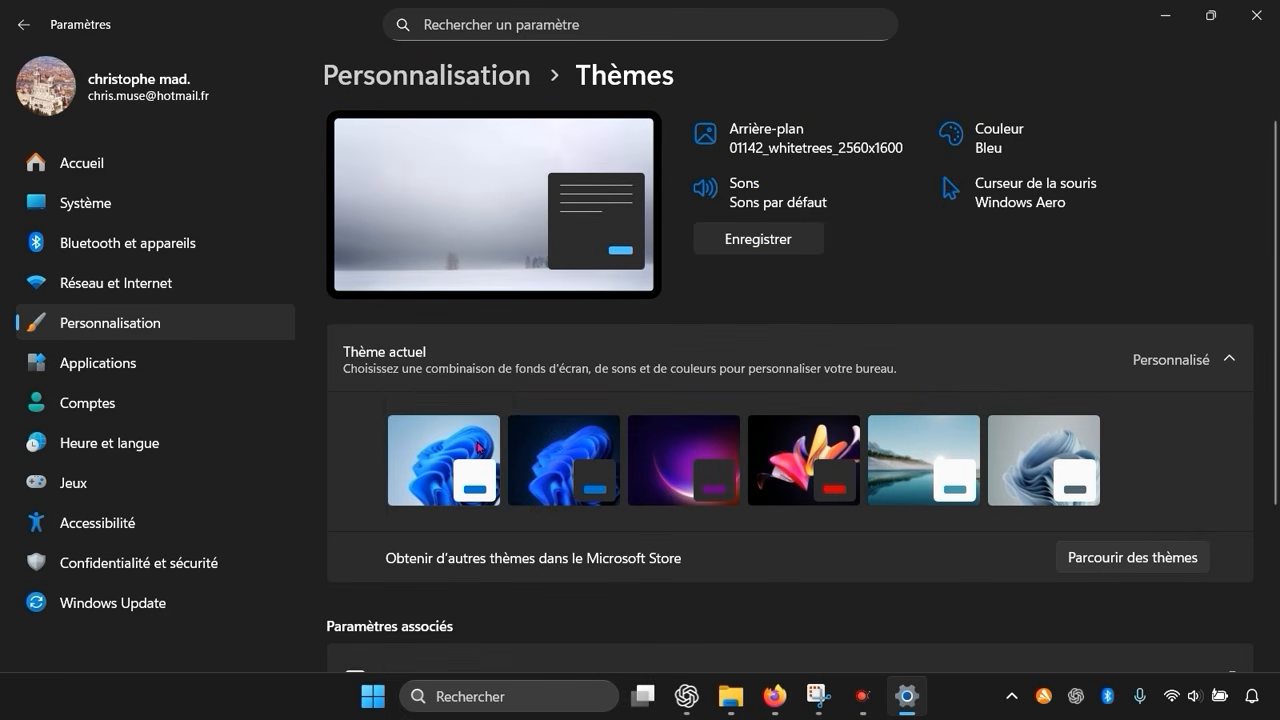
{"action": "scroll", "coordinate": [500, 445], "scroll_direction": "down", "scroll_amount": 3}
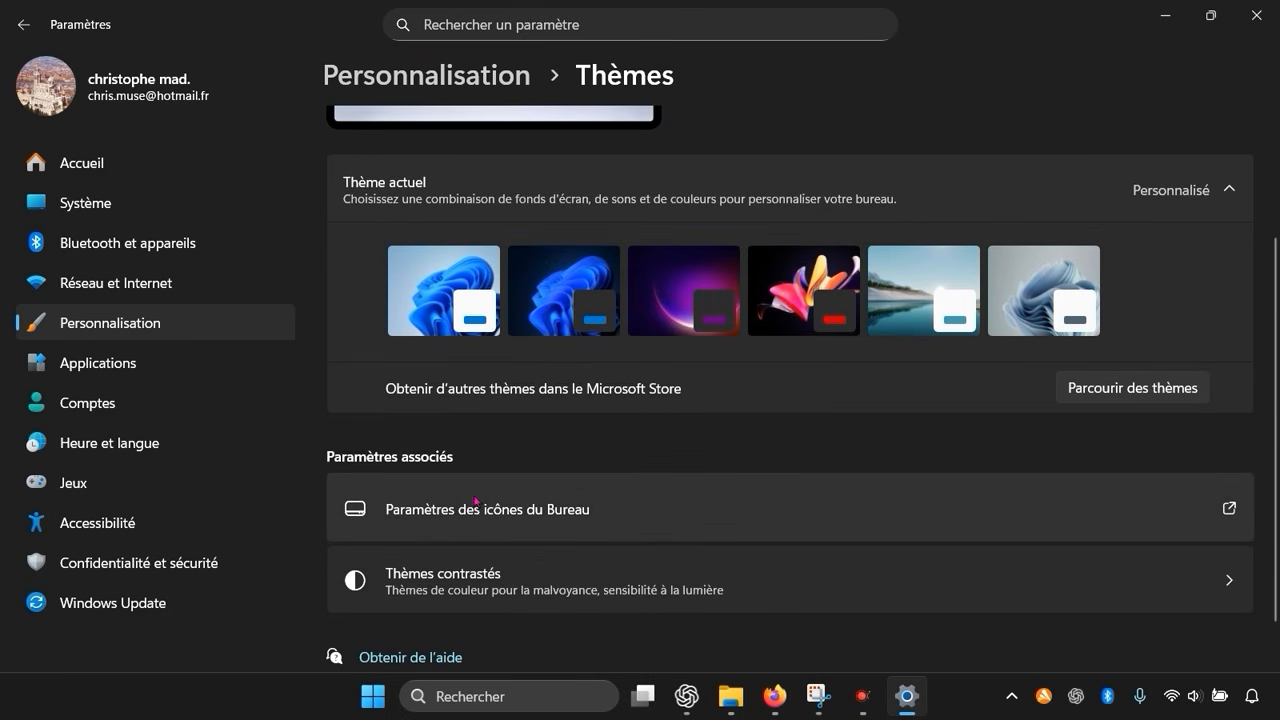
{"action": "left_click", "coordinate": [547, 510]}
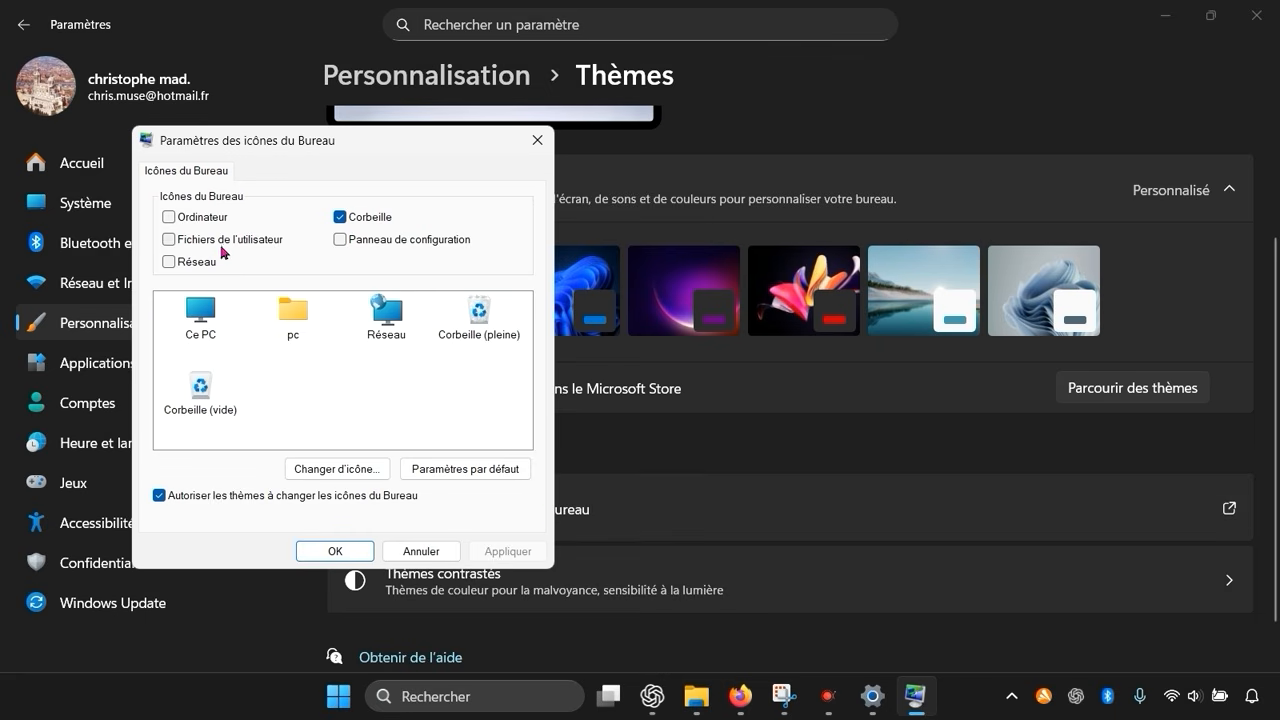
- Enable the Ordinateur, Réseau and Panneau de configuration desktop icons, apply the change and close the settings
{"action": "left_click", "coordinate": [168, 217]}
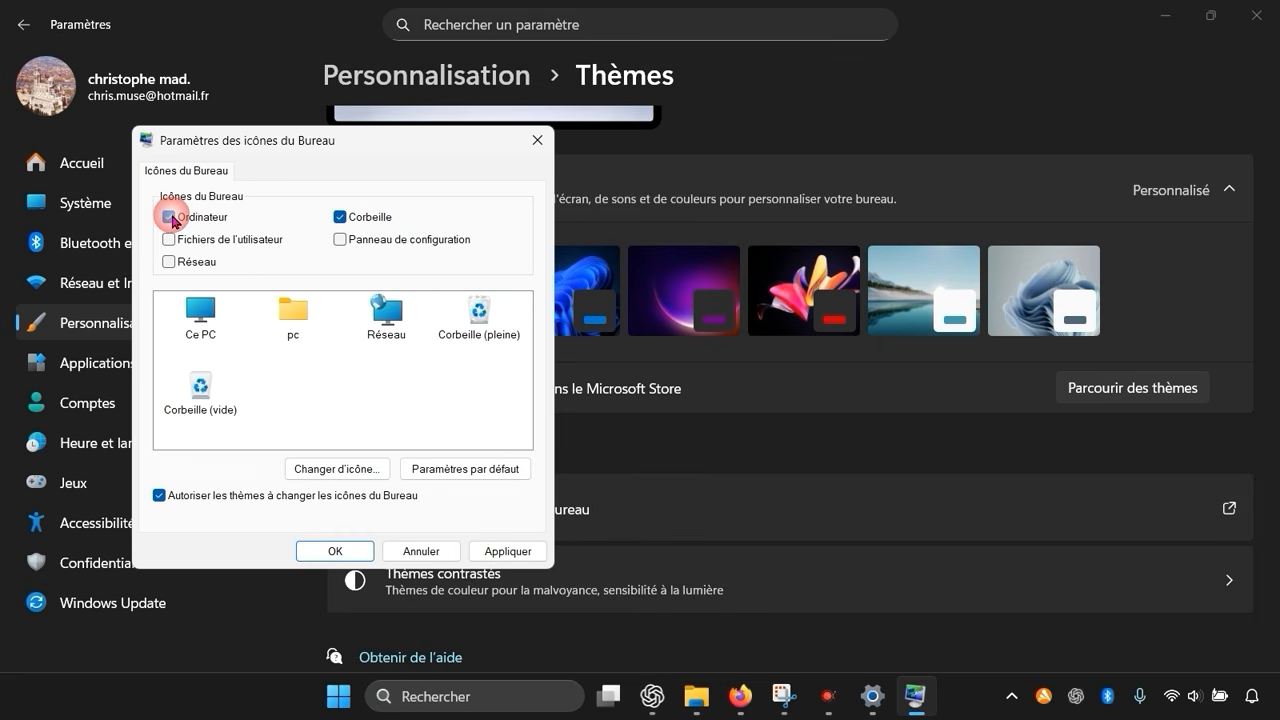
{"action": "left_click", "coordinate": [168, 262]}
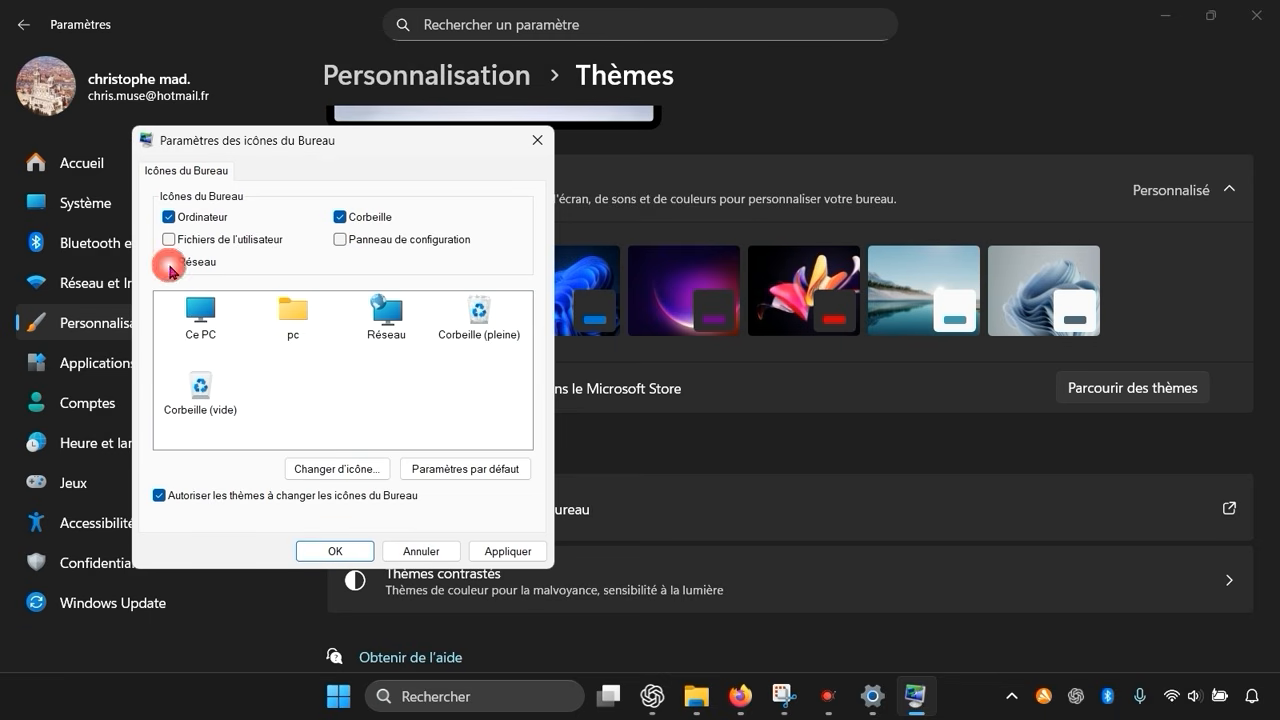
{"action": "left_click", "coordinate": [340, 240]}
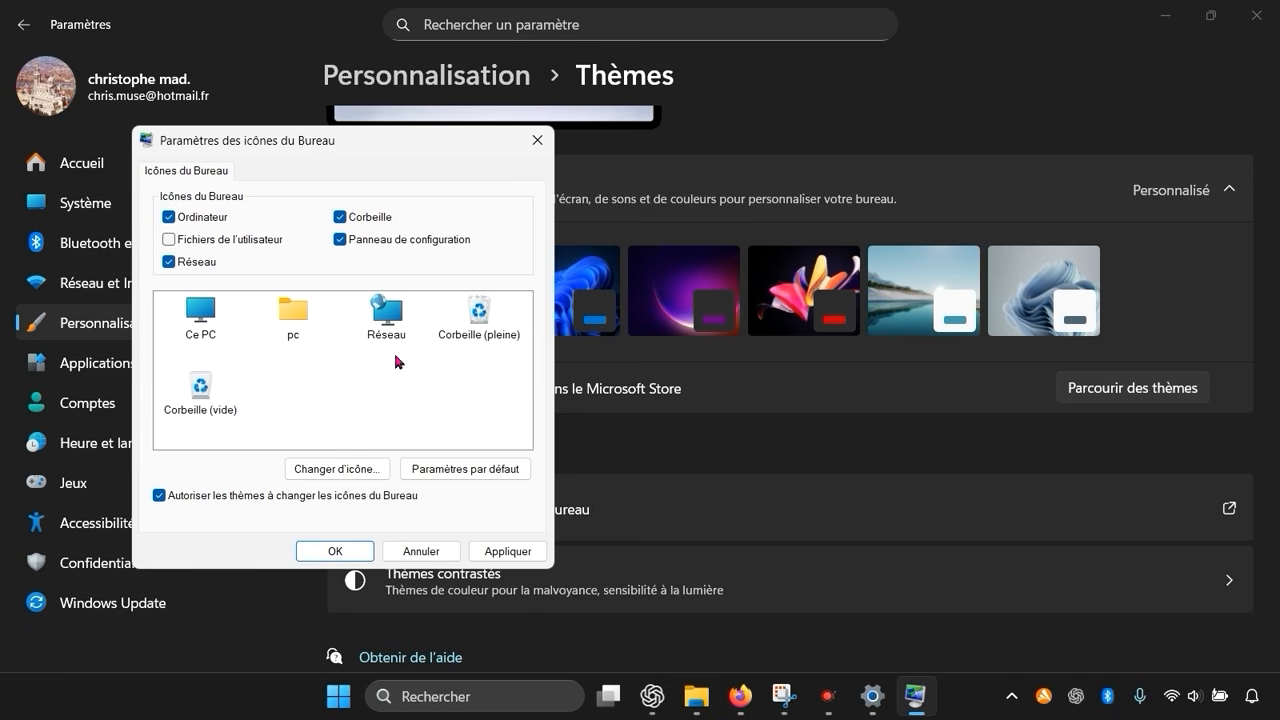
{"action": "left_click", "coordinate": [520, 556]}
{"action": "left_click", "coordinate": [335, 552]}
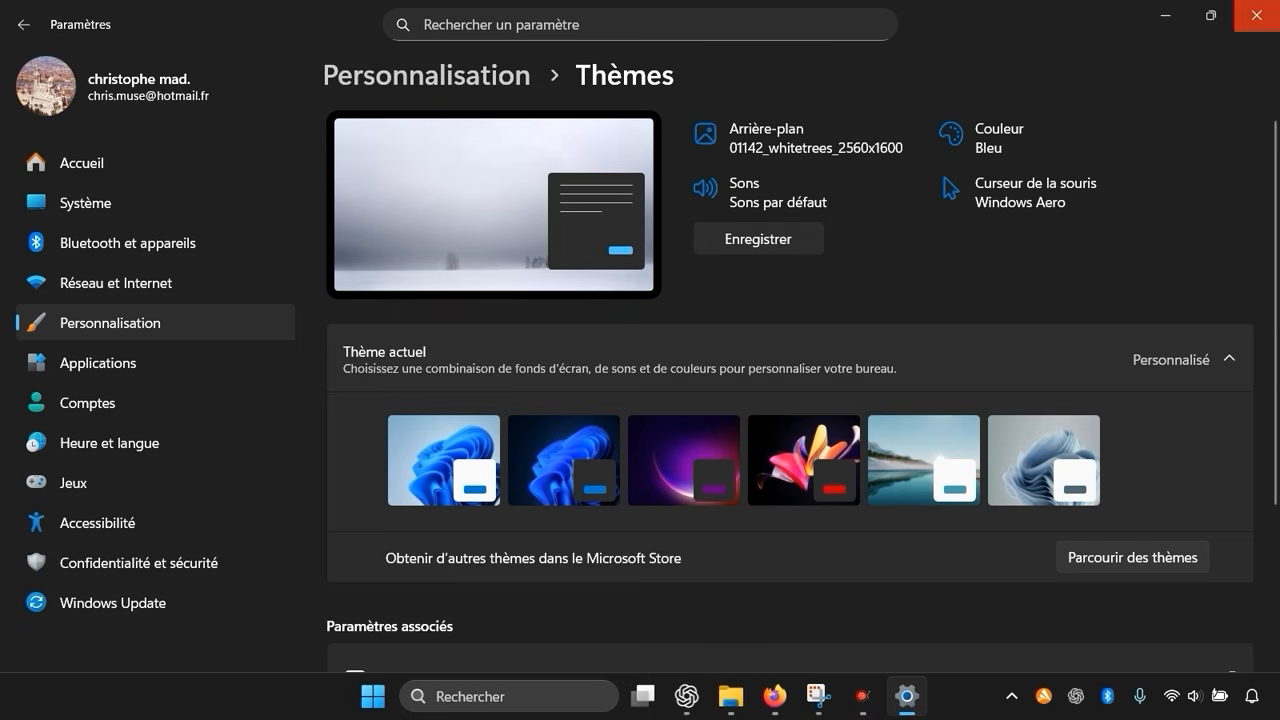
{"action": "left_click", "coordinate": [1257, 15]}
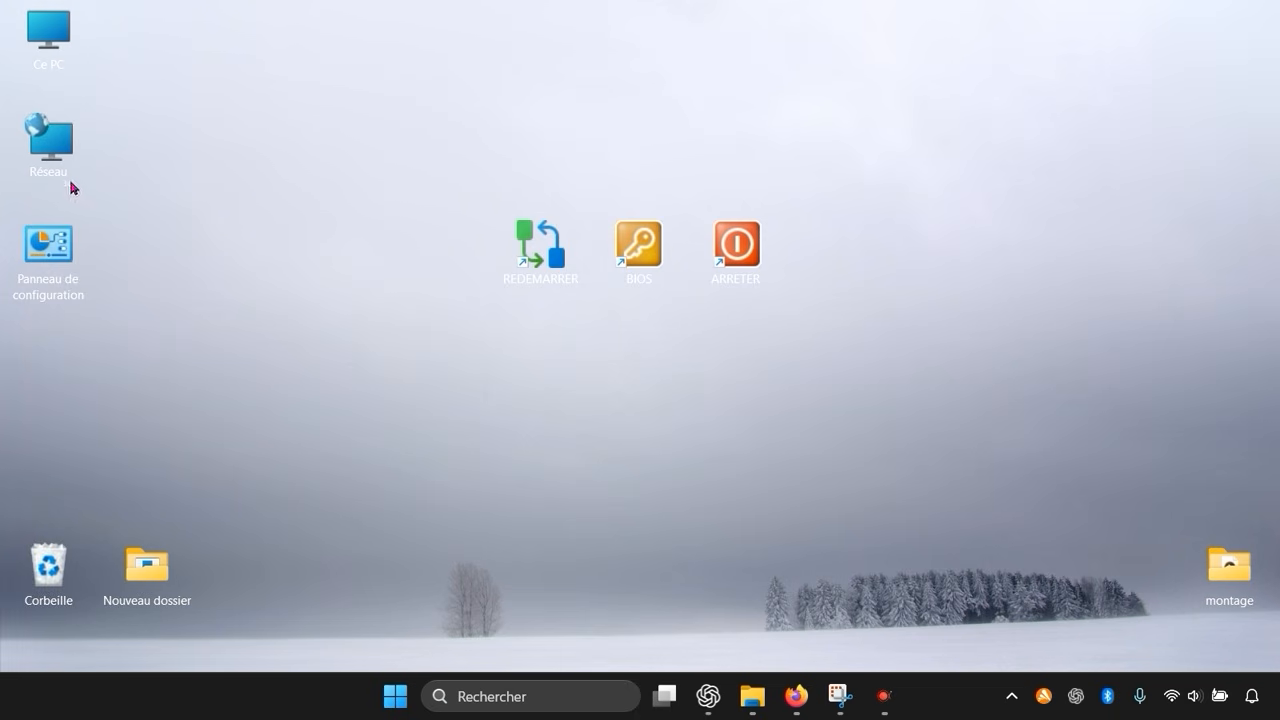
- Arrange Panneau de configuration, Réseau and Ce PC in a row beneath the REDEMARRER, BIOS and ARRETER icons
{"action": "left_click_drag", "start_coordinate": [62, 162], "coordinate": [652, 405]}
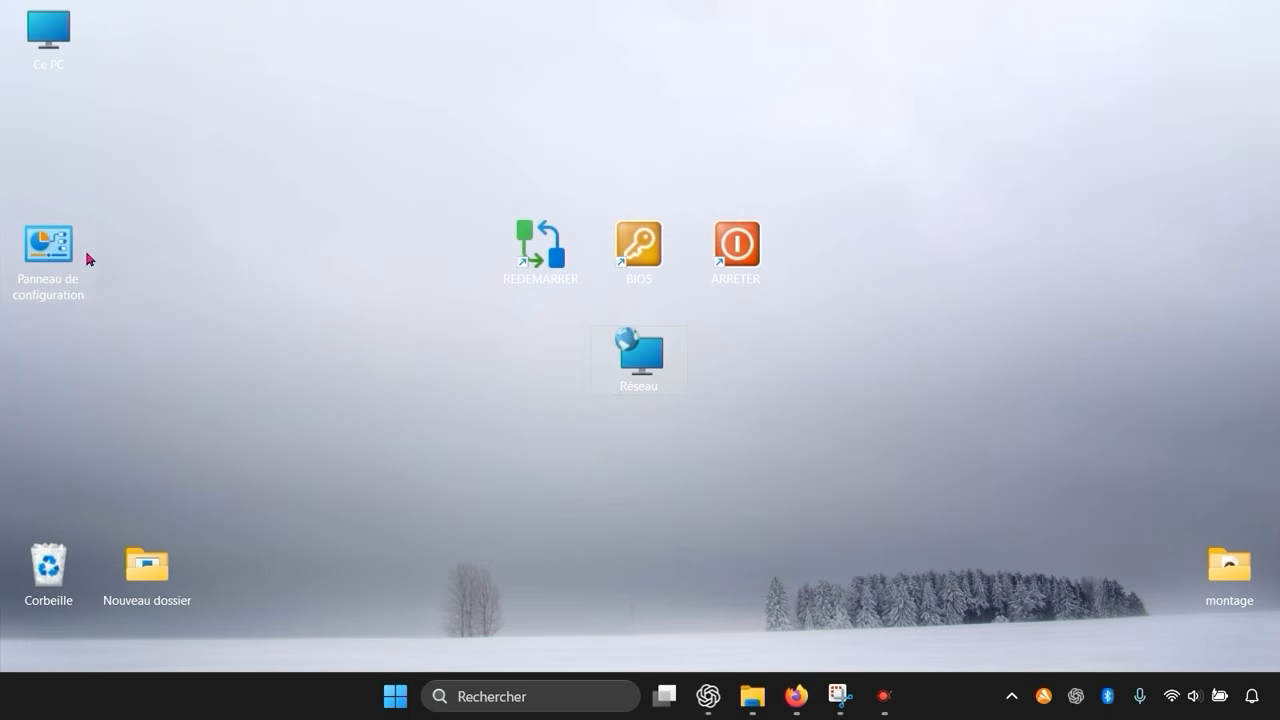
{"action": "left_click_drag", "start_coordinate": [84, 247], "coordinate": [508, 358]}
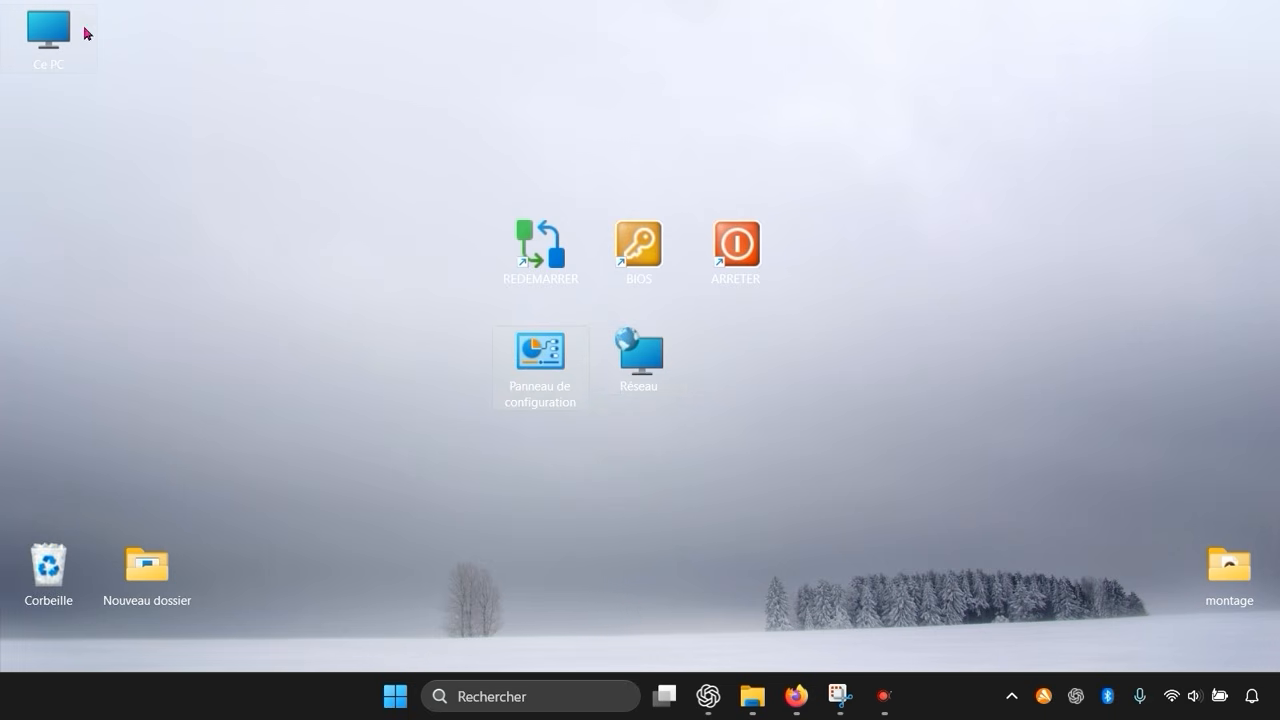
{"action": "left_click_drag", "start_coordinate": [86, 33], "coordinate": [776, 355]}
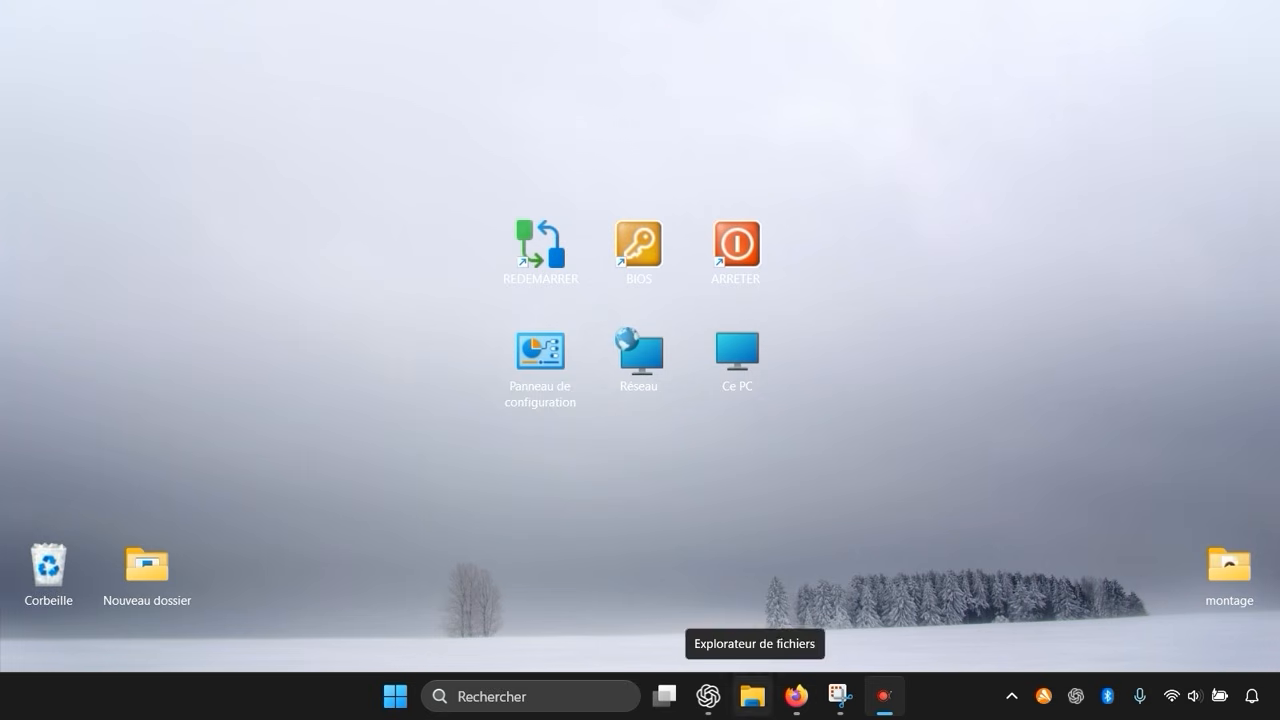
- Open File Explorer, move its window towards the middle of the desktop and create a desktop shortcut to the Téléchargements folder
{"action": "left_click", "coordinate": [752, 696]}
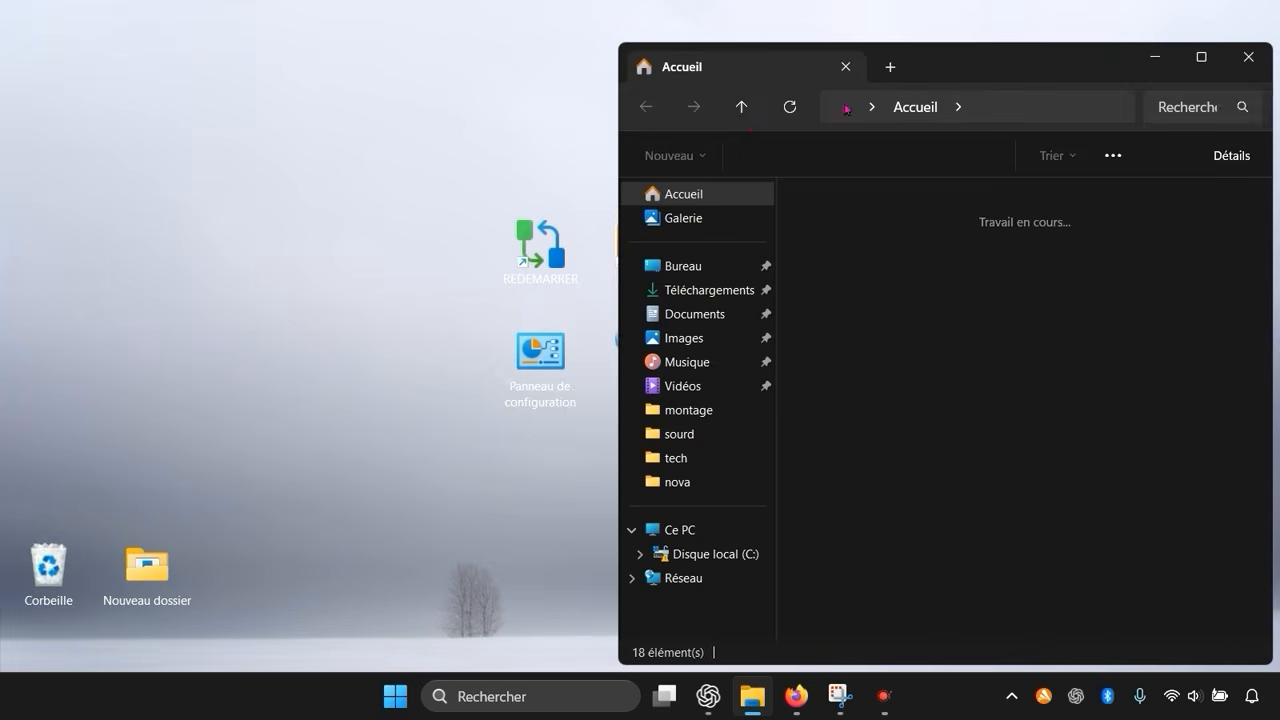
{"action": "left_click_drag", "start_coordinate": [1062, 56], "coordinate": [636, 38]}
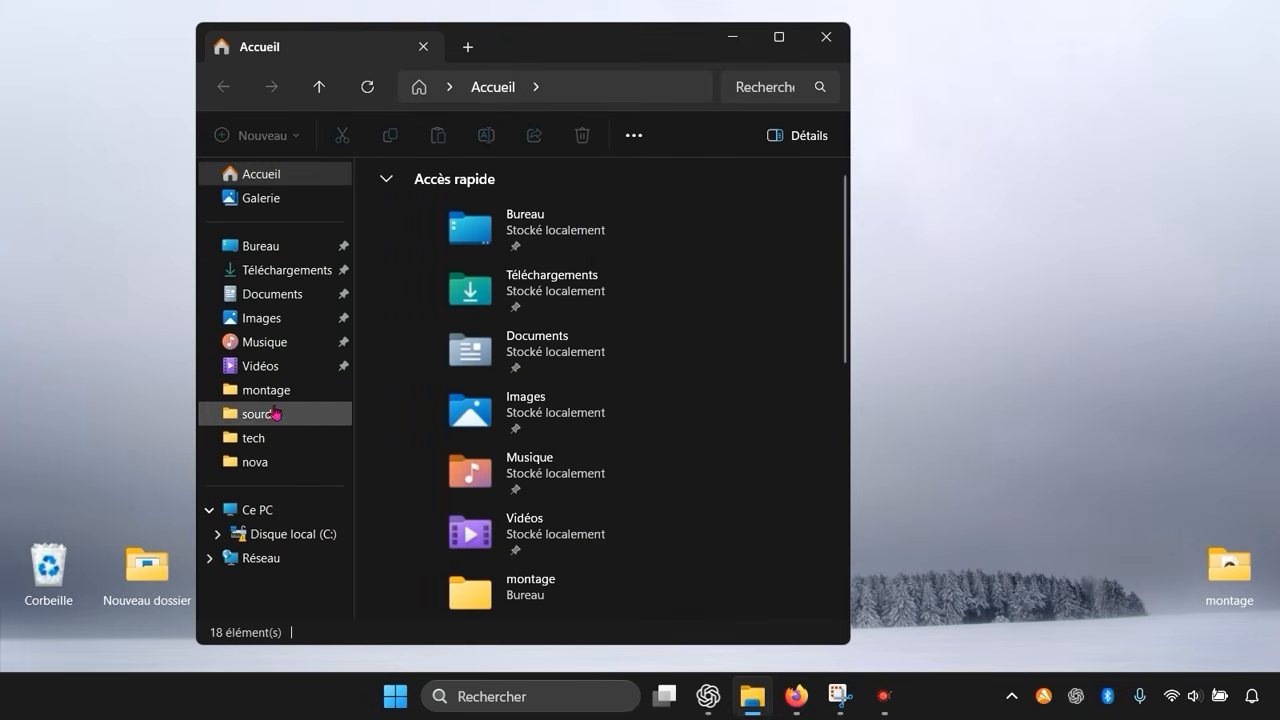
{"action": "right_click", "coordinate": [272, 272]}
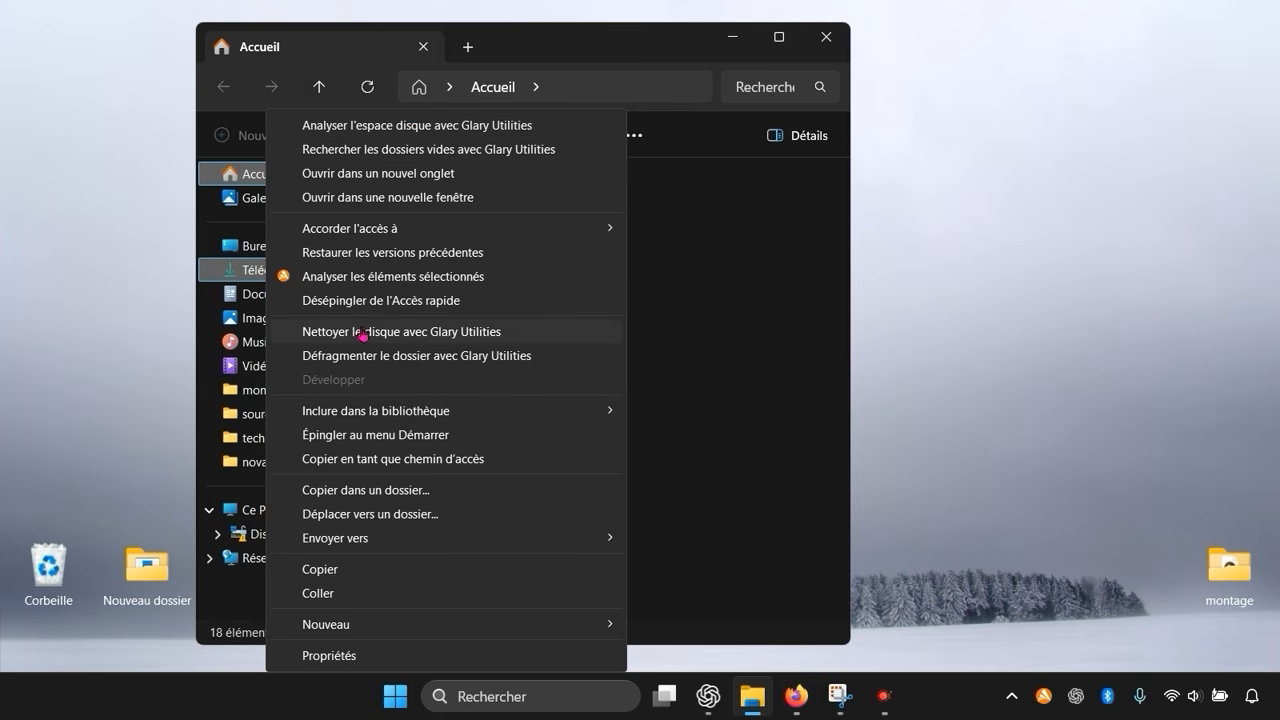
{"action": "mouse_move", "coordinate": [457, 631]}
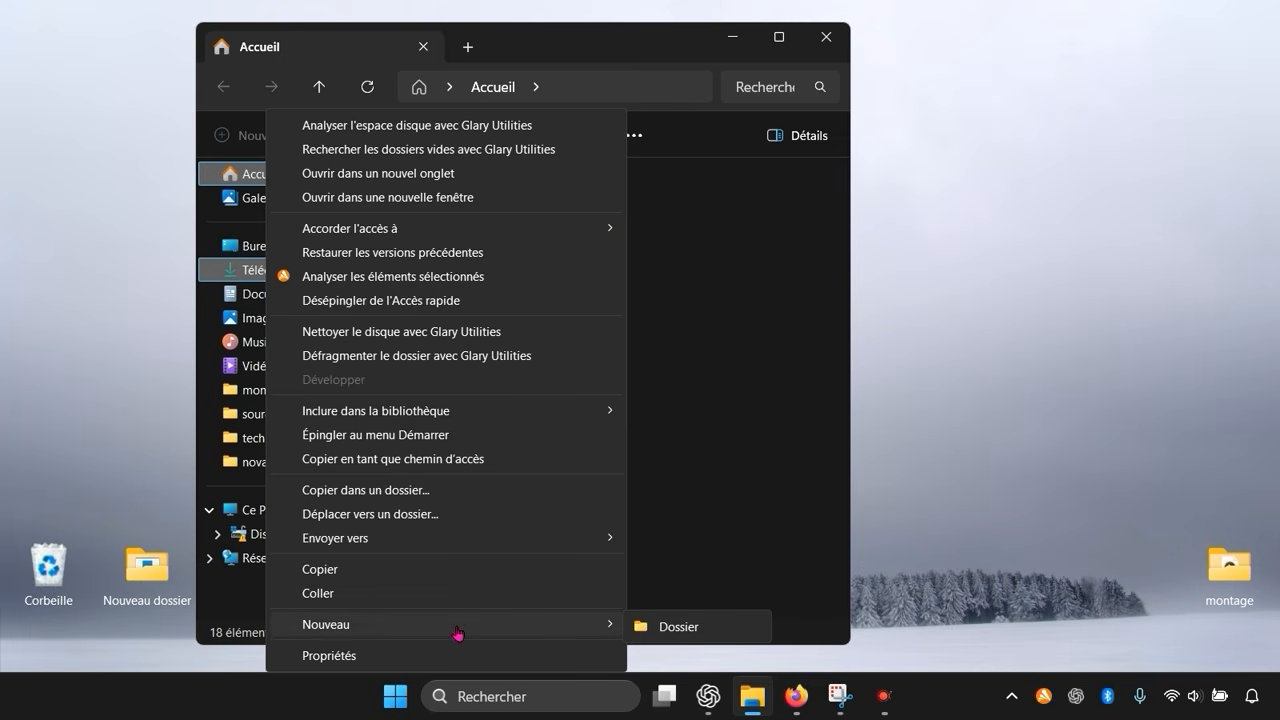
{"action": "mouse_move", "coordinate": [455, 542]}
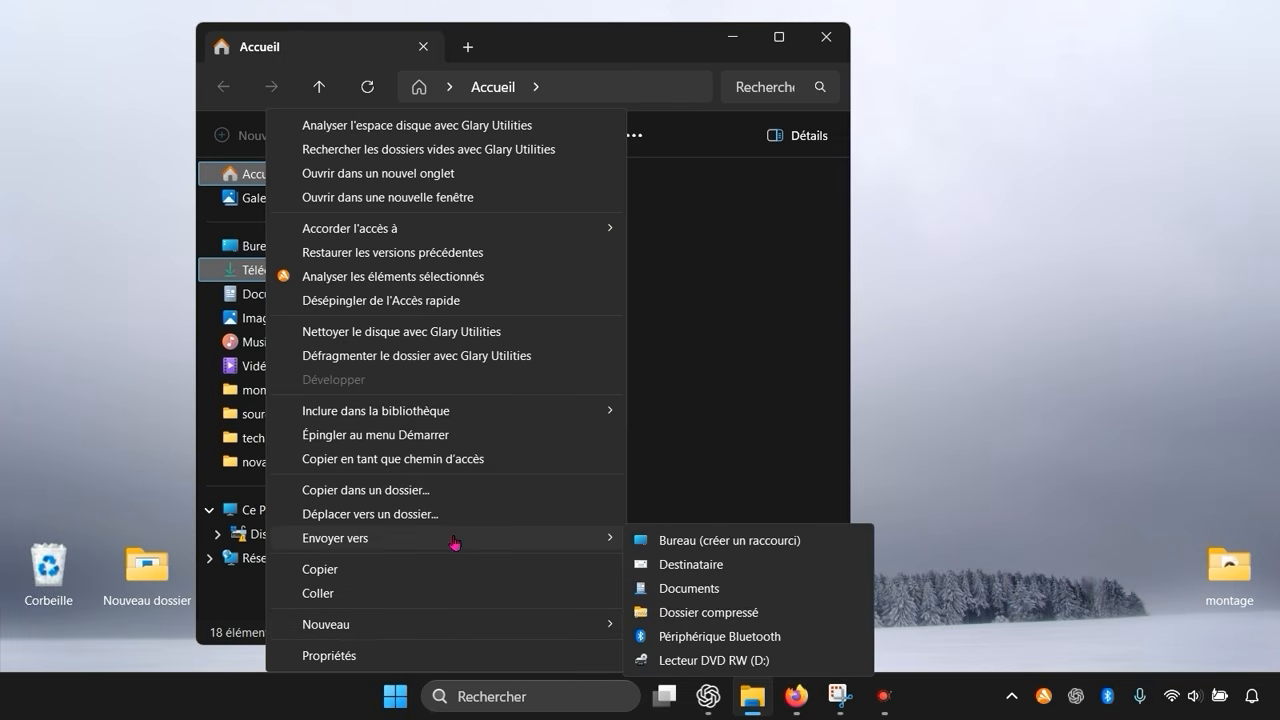
{"action": "left_click", "coordinate": [677, 545]}
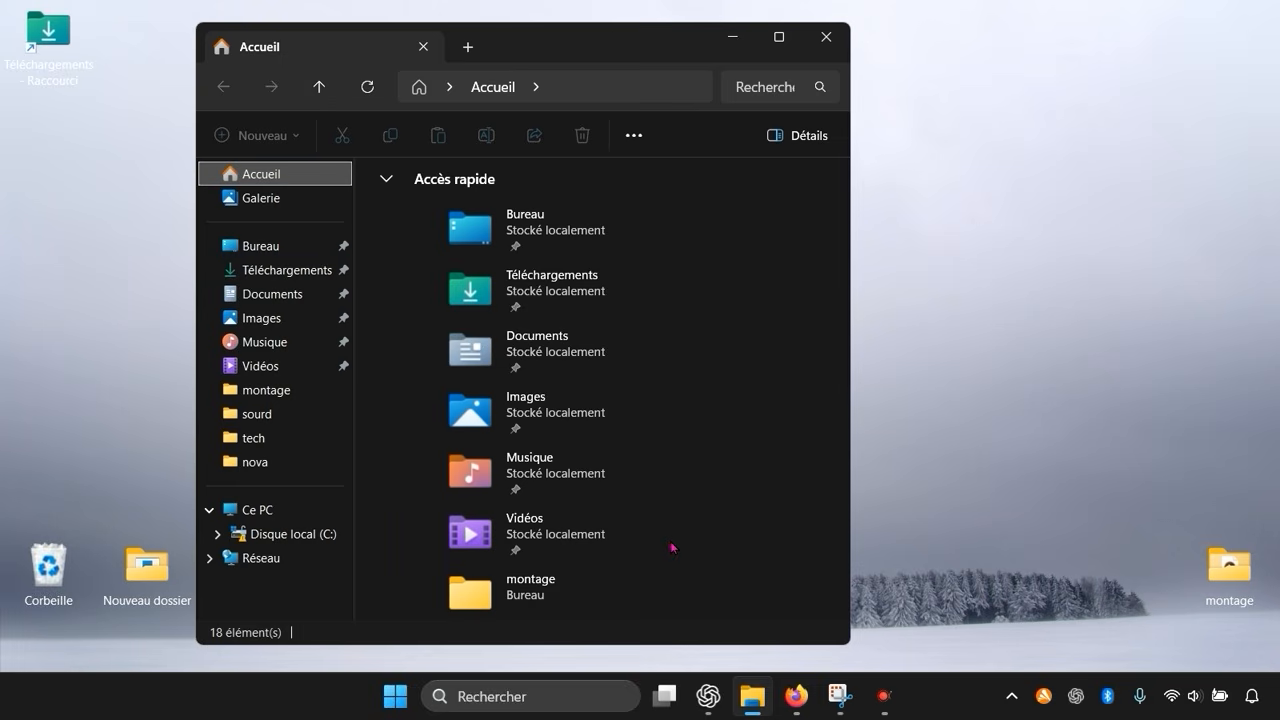
- Create a desktop shortcut to the Documents folder
{"action": "right_click", "coordinate": [275, 291]}
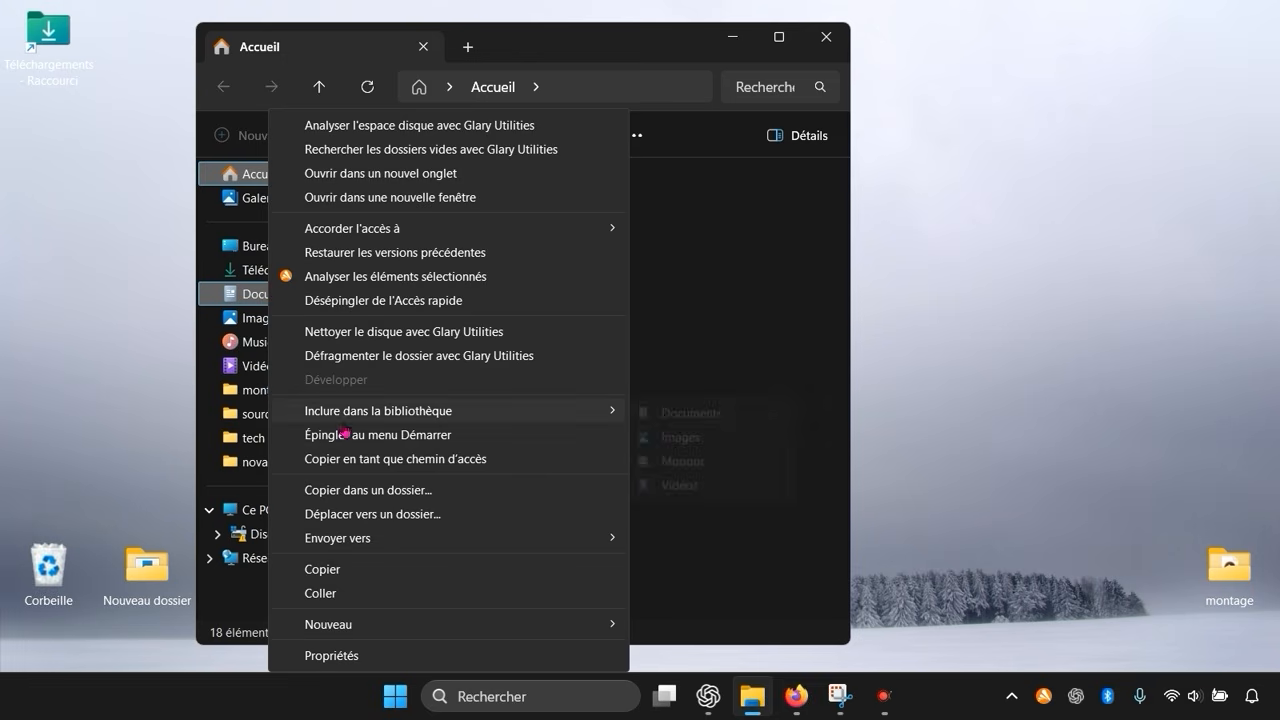
{"action": "mouse_move", "coordinate": [366, 628]}
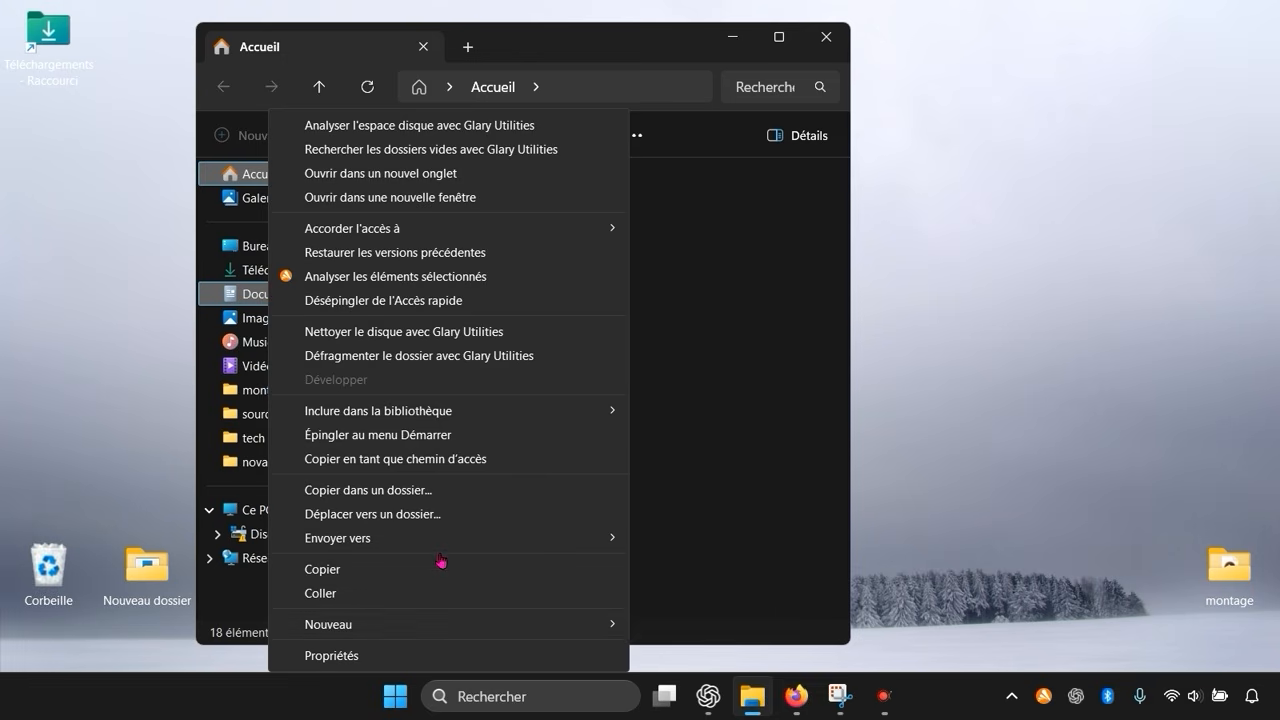
{"action": "mouse_move", "coordinate": [591, 540]}
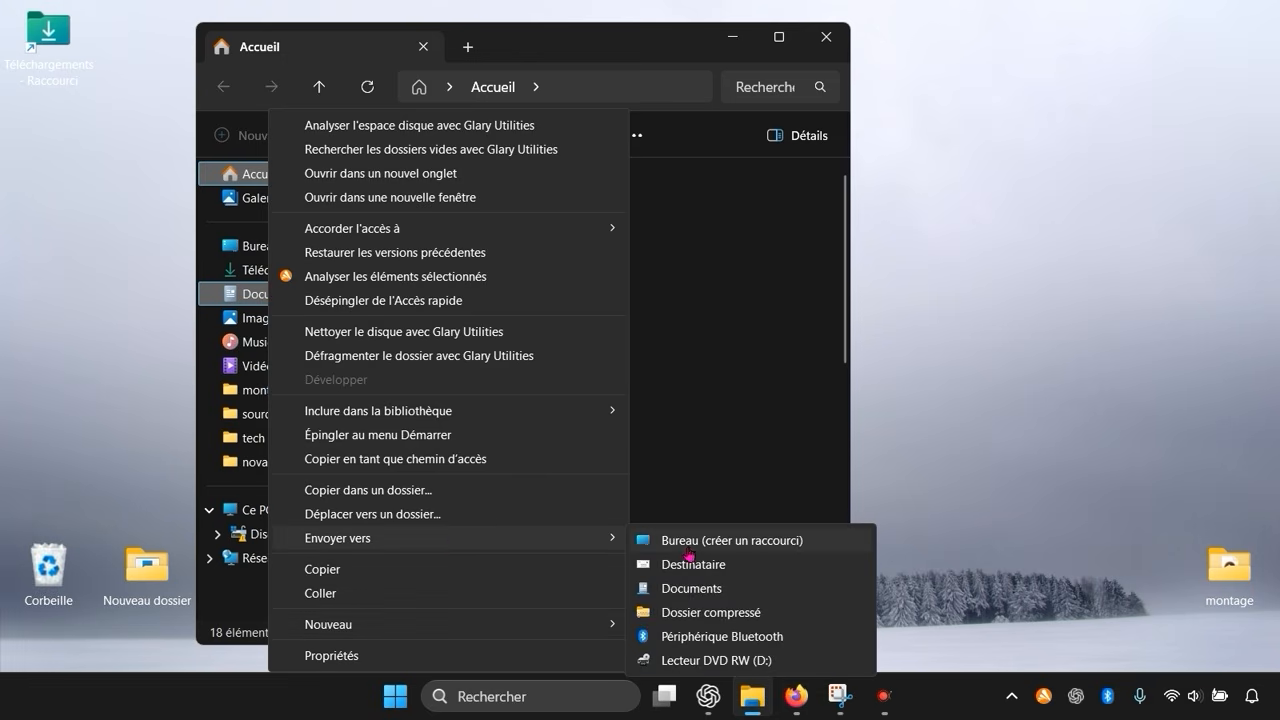
{"action": "left_click", "coordinate": [689, 553]}
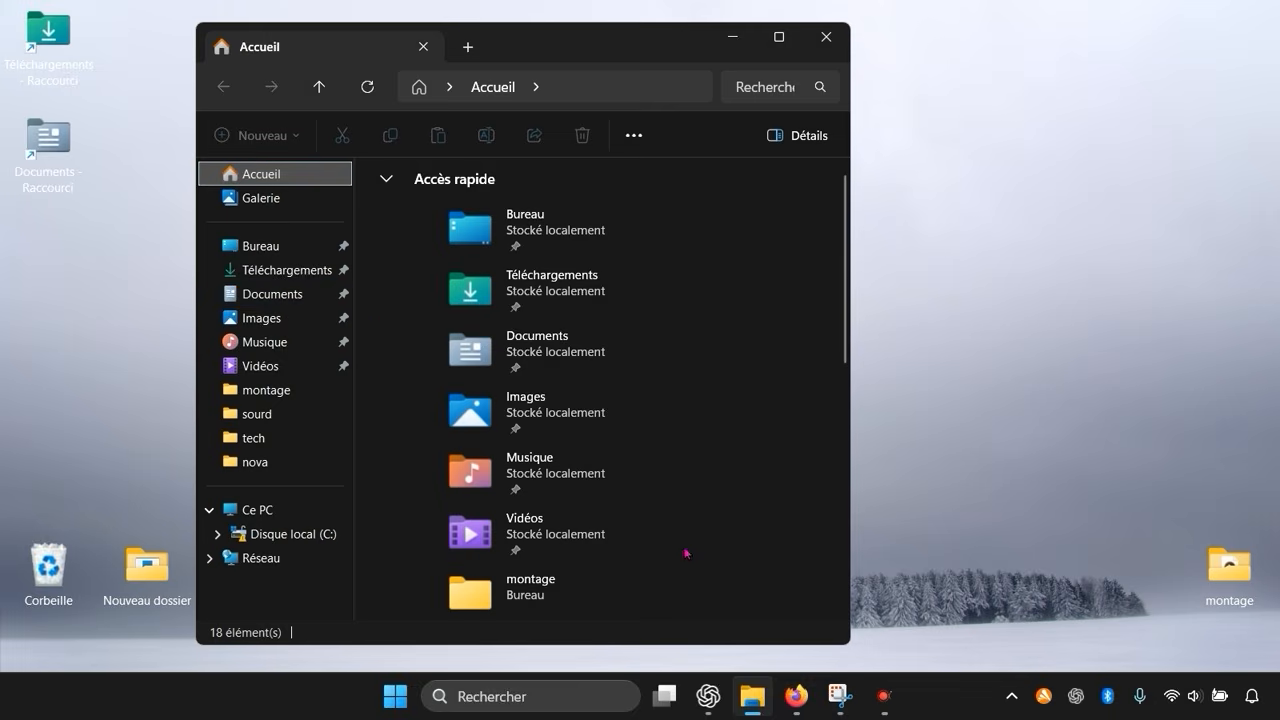
- Create desktop shortcuts to the Images and Musique folders
{"action": "right_click", "coordinate": [268, 320]}
{"action": "mouse_move", "coordinate": [382, 542]}
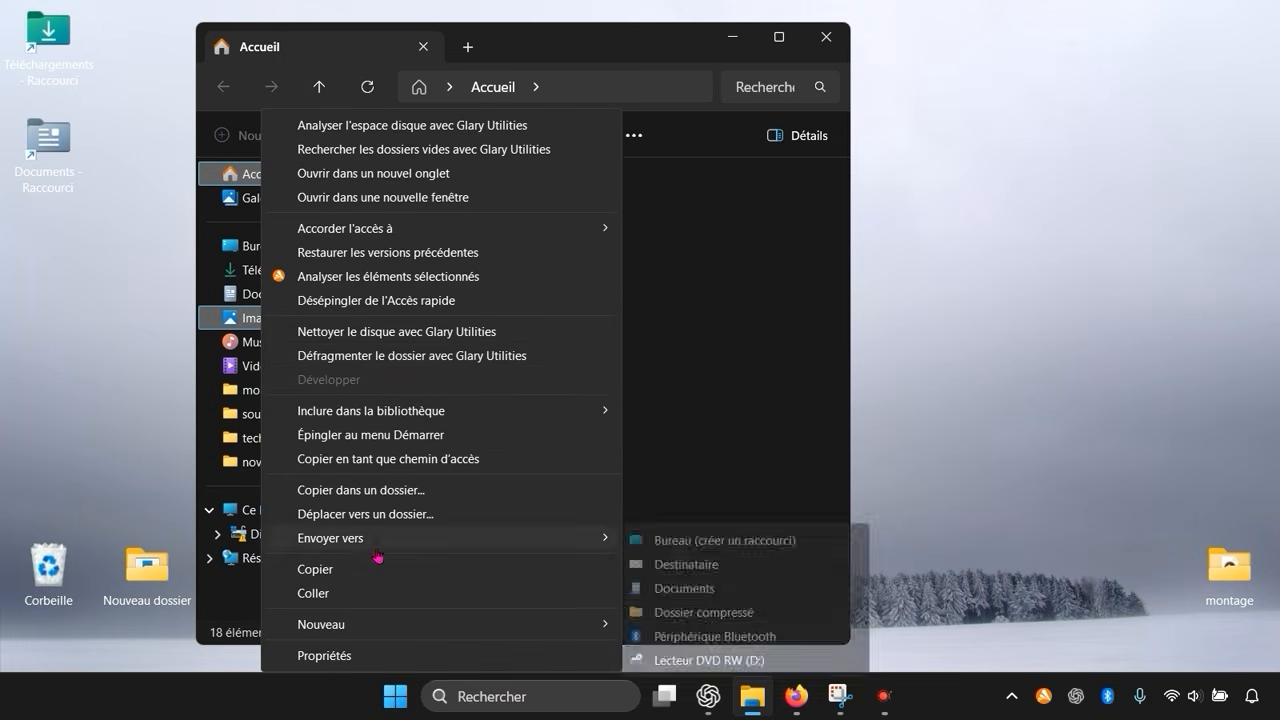
{"action": "left_click", "coordinate": [655, 541]}
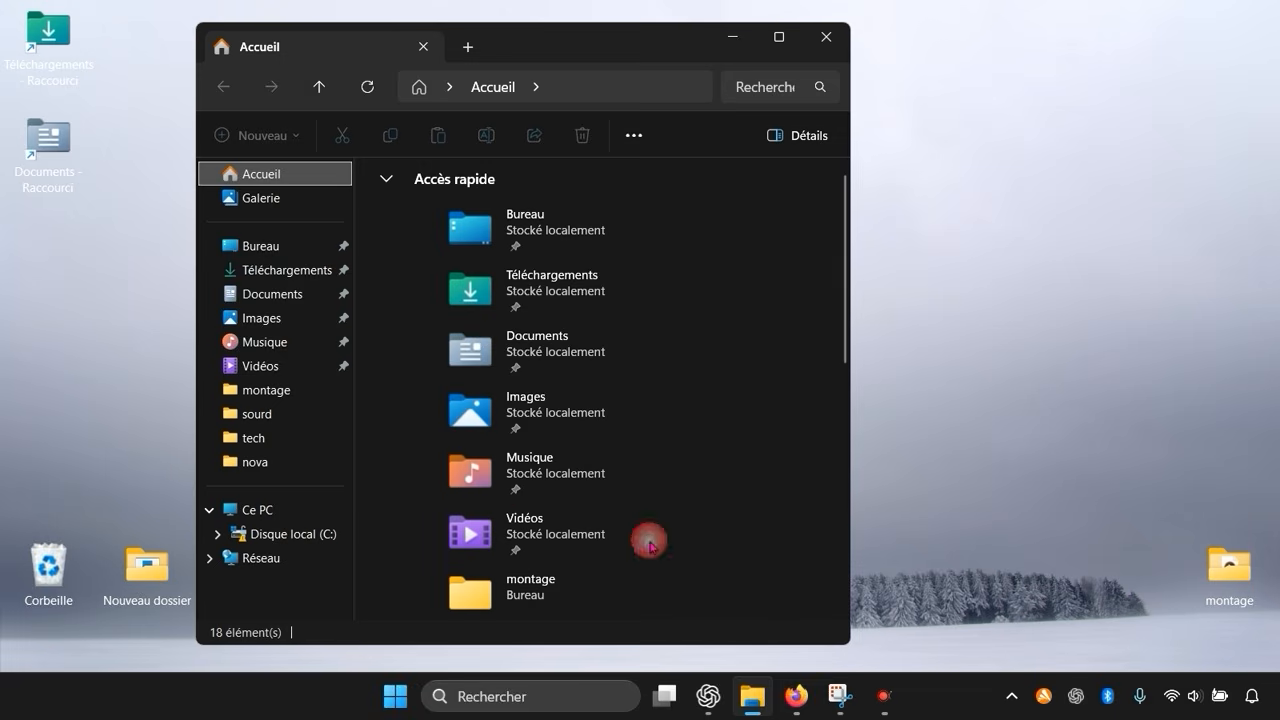
{"action": "right_click", "coordinate": [240, 342]}
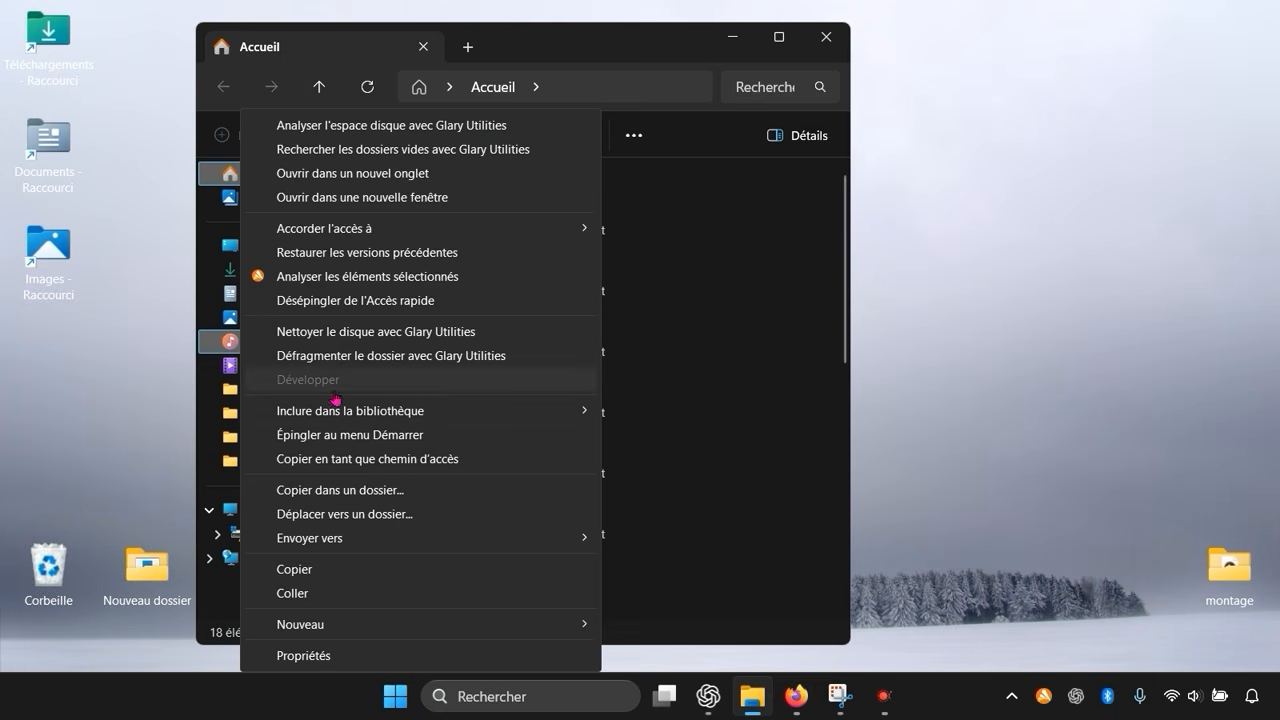
{"action": "mouse_move", "coordinate": [408, 543]}
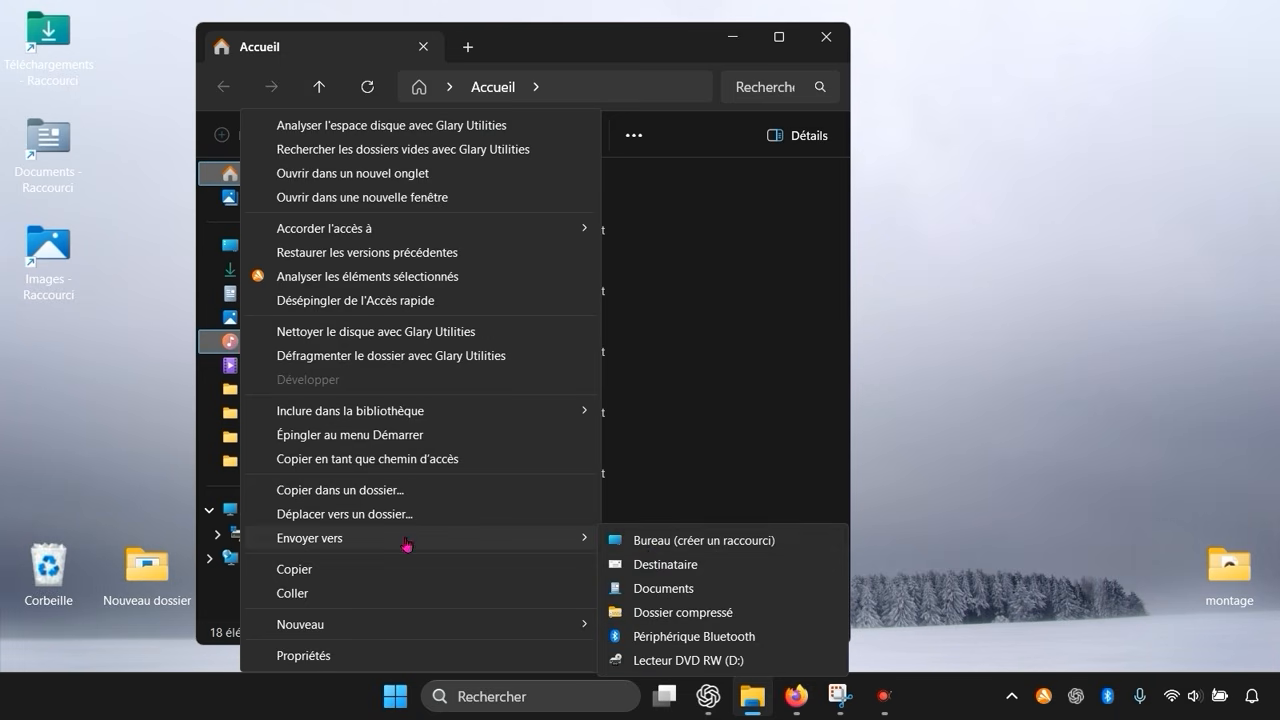
{"action": "left_click", "coordinate": [652, 543]}
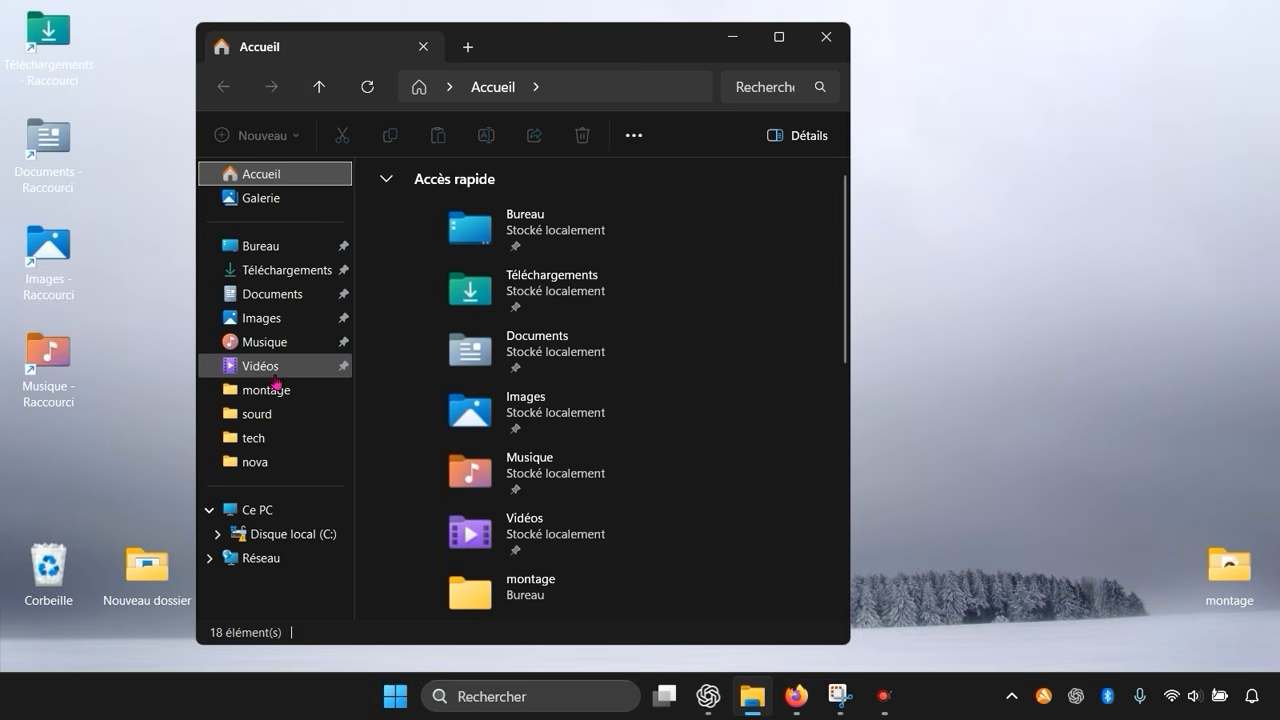
- Create a desktop shortcut to the Vidéos folder
{"action": "right_click", "coordinate": [274, 372]}
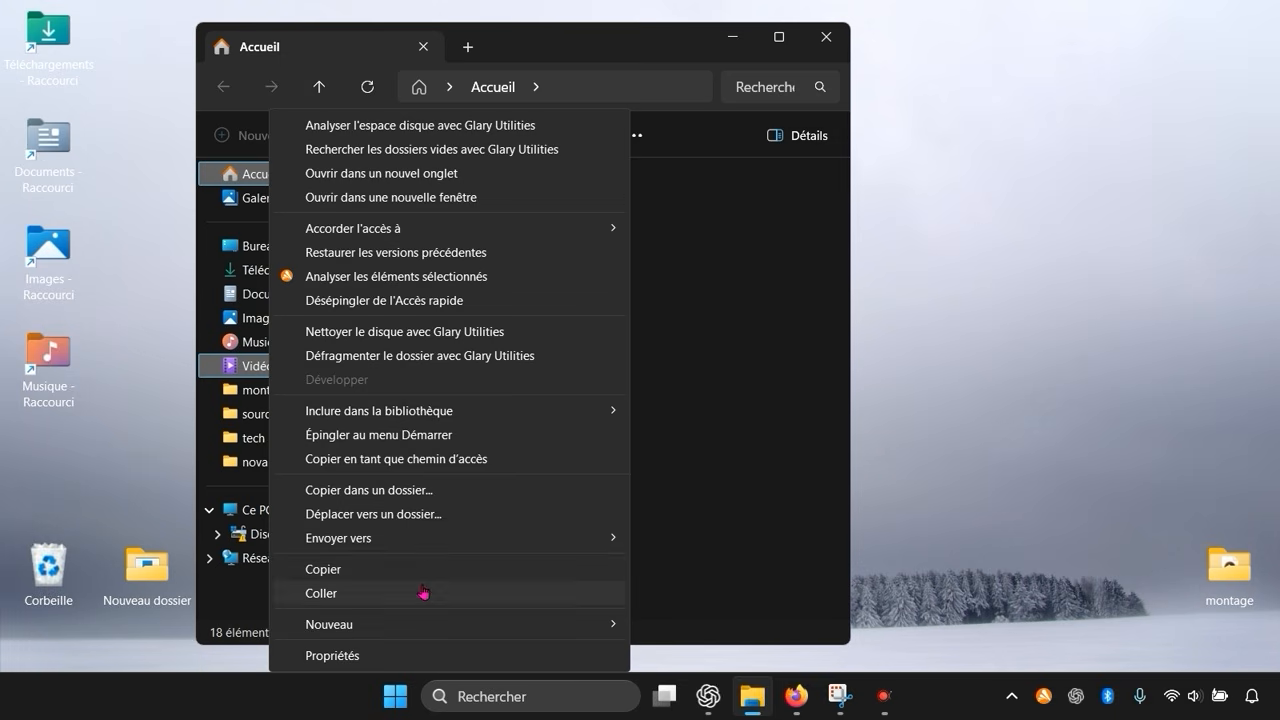
{"action": "mouse_move", "coordinate": [445, 545]}
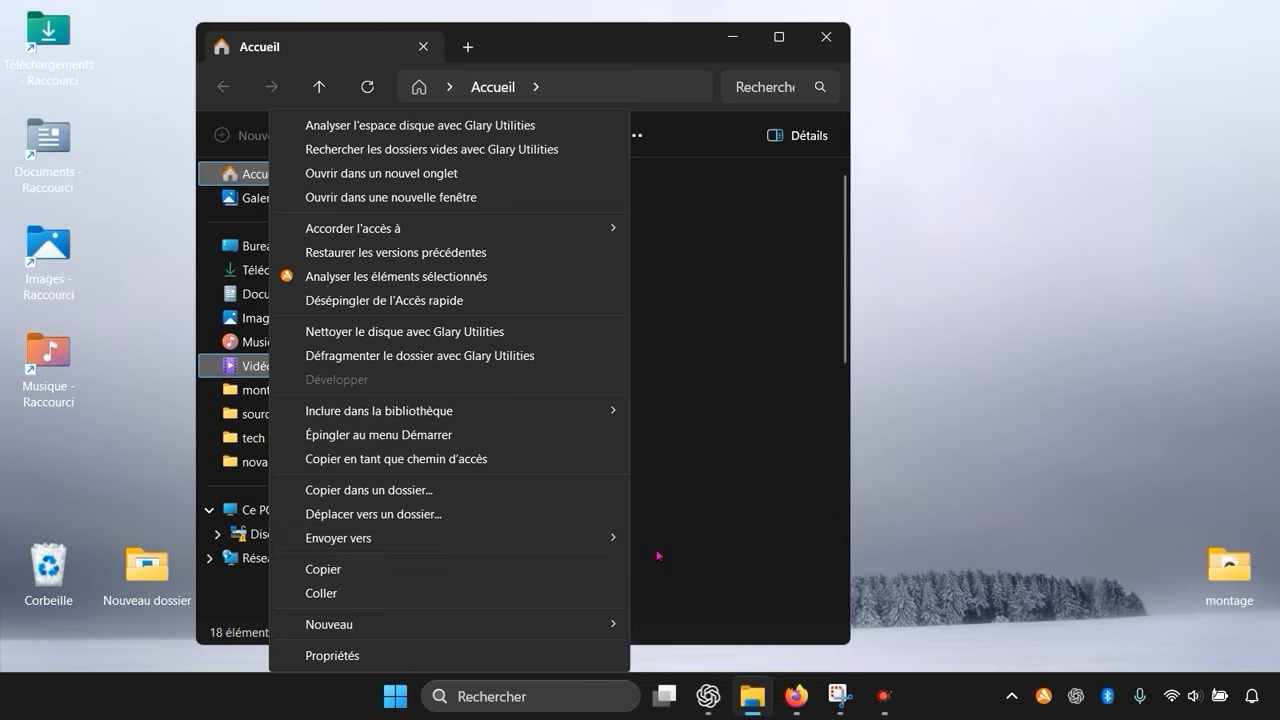
{"action": "left_click", "coordinate": [670, 542]}
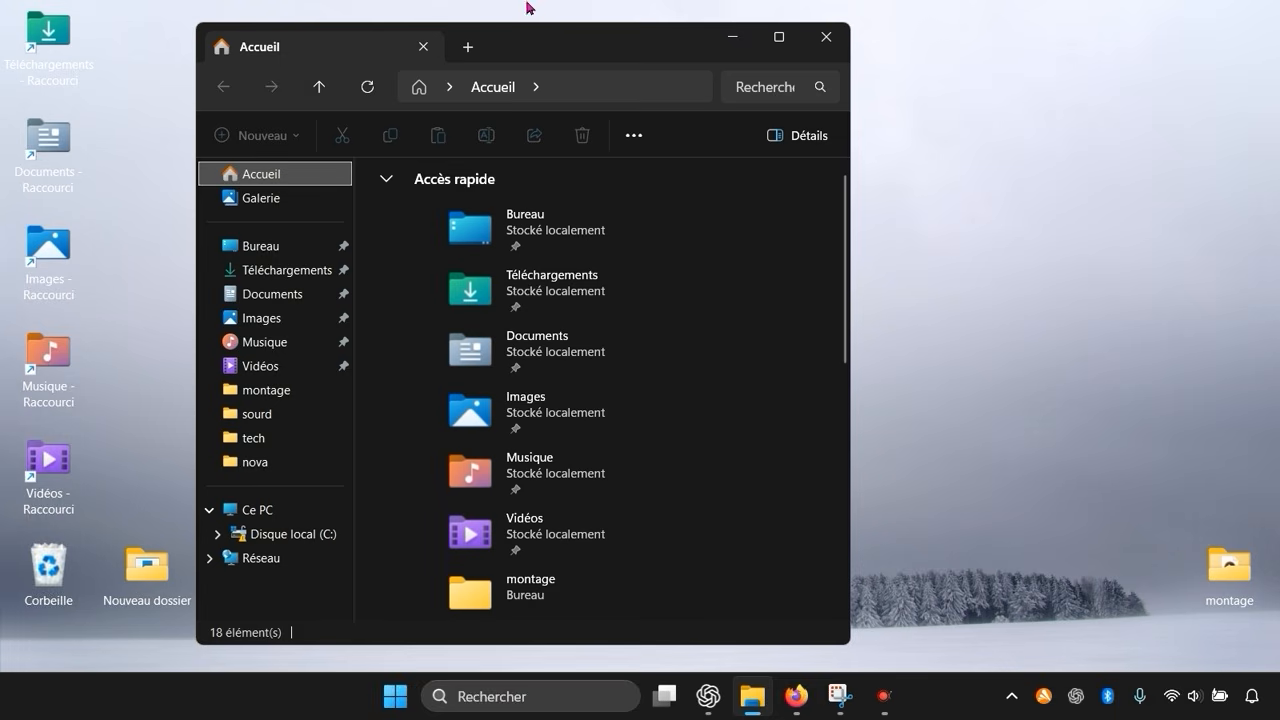
- Minimize File Explorer and arrange the Documents, Images, Musique, Vidéos and Téléchargements shortcuts in one row beneath the system icons
{"action": "left_click", "coordinate": [731, 38]}
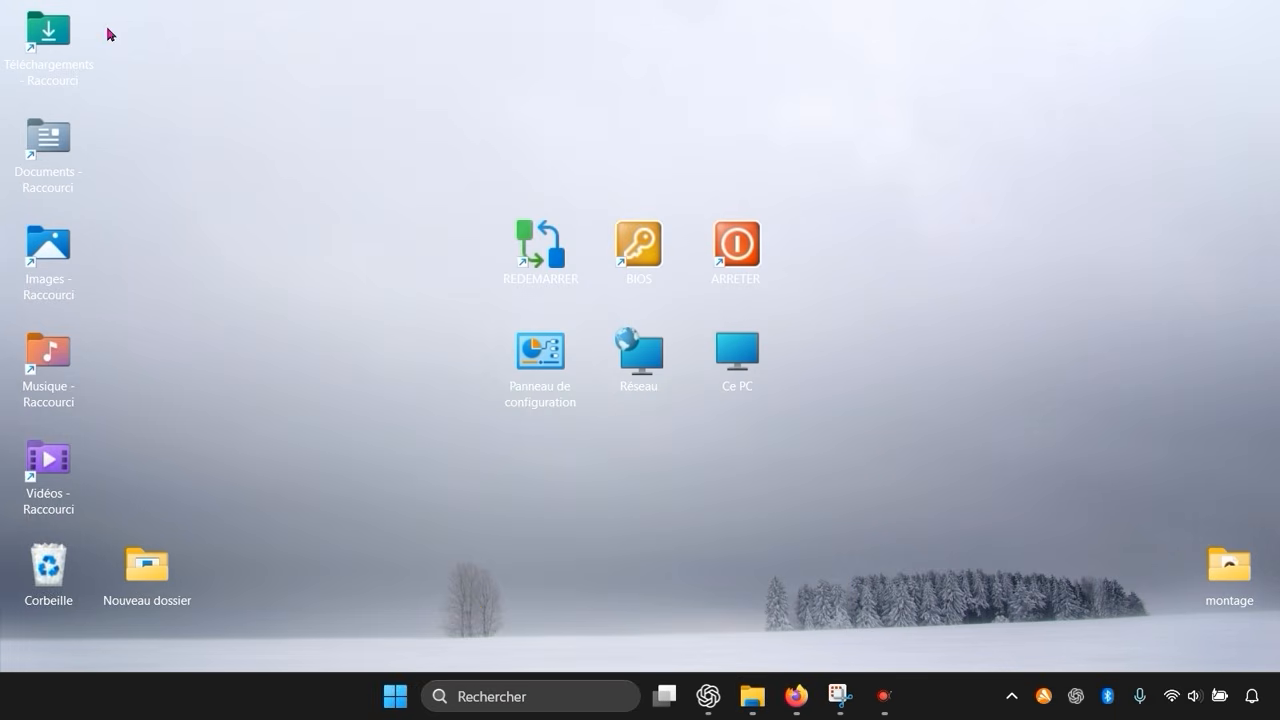
{"action": "left_click_drag", "start_coordinate": [82, 35], "coordinate": [987, 476]}
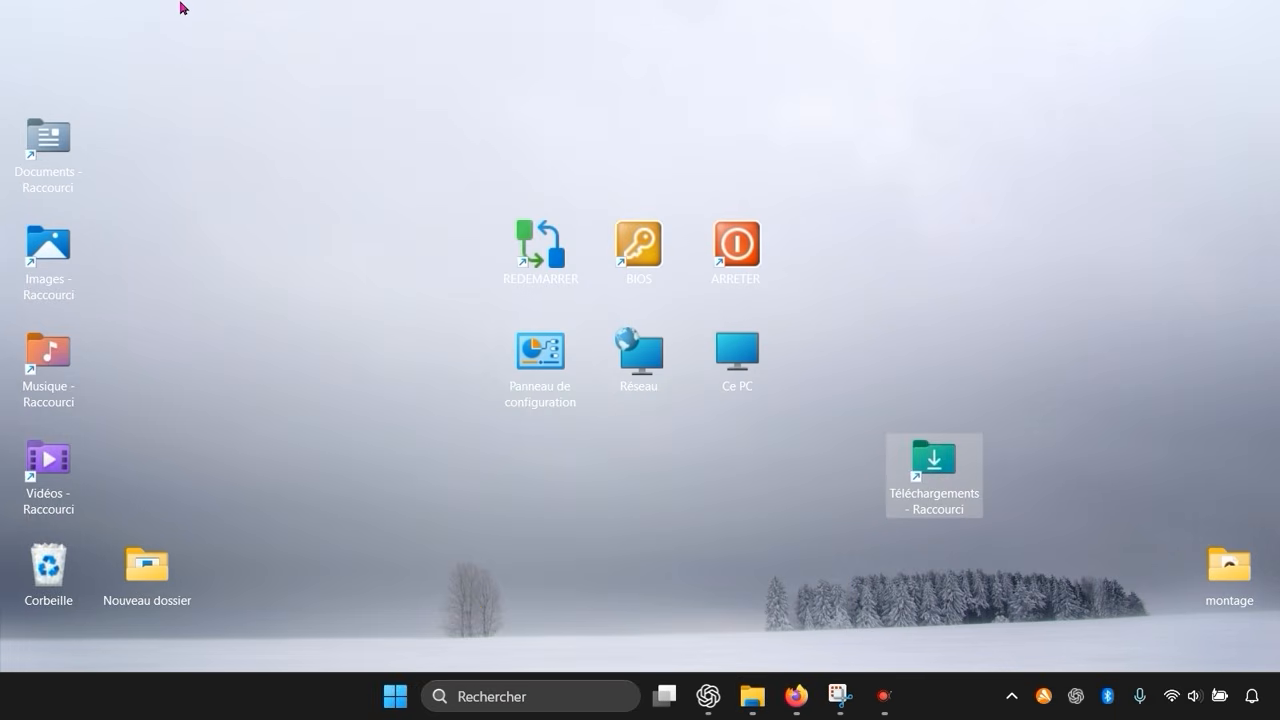
{"action": "left_click_drag", "start_coordinate": [40, 140], "coordinate": [441, 476]}
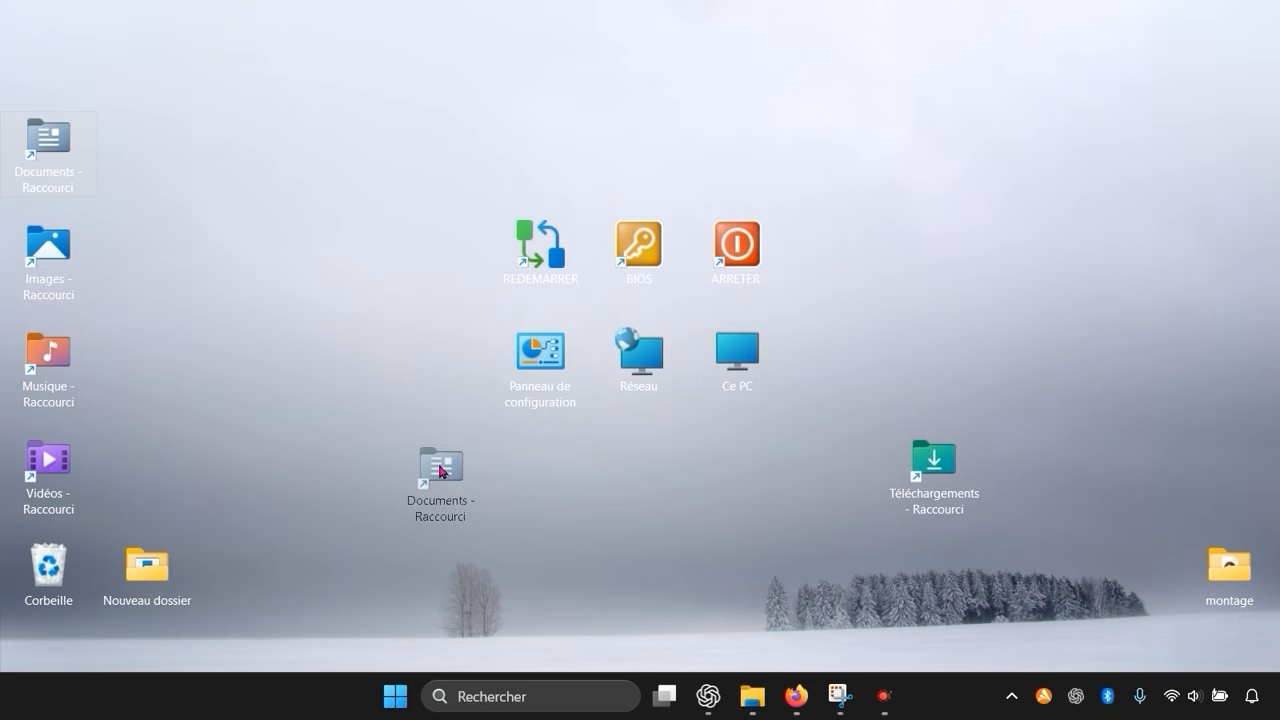
{"action": "left_click_drag", "start_coordinate": [64, 273], "coordinate": [556, 493]}
{"action": "left_click_drag", "start_coordinate": [50, 365], "coordinate": [645, 480]}
{"action": "left_click_drag", "start_coordinate": [45, 475], "coordinate": [760, 478]}
{"action": "left_click_drag", "start_coordinate": [958, 490], "coordinate": [877, 491]}
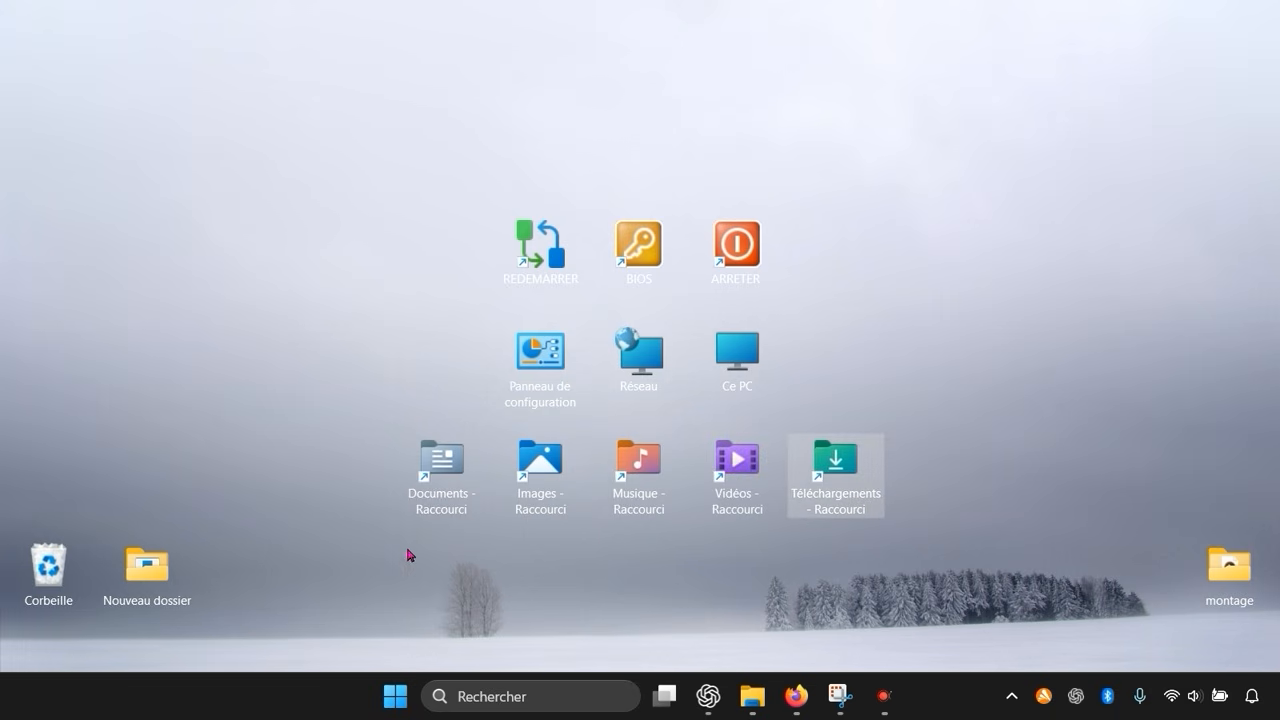
- Rename the Documents shortcut to just "Documents", removing the "- Raccourci" suffix
{"action": "double_click", "coordinate": [446, 494]}
{"action": "right_click", "coordinate": [446, 494]}
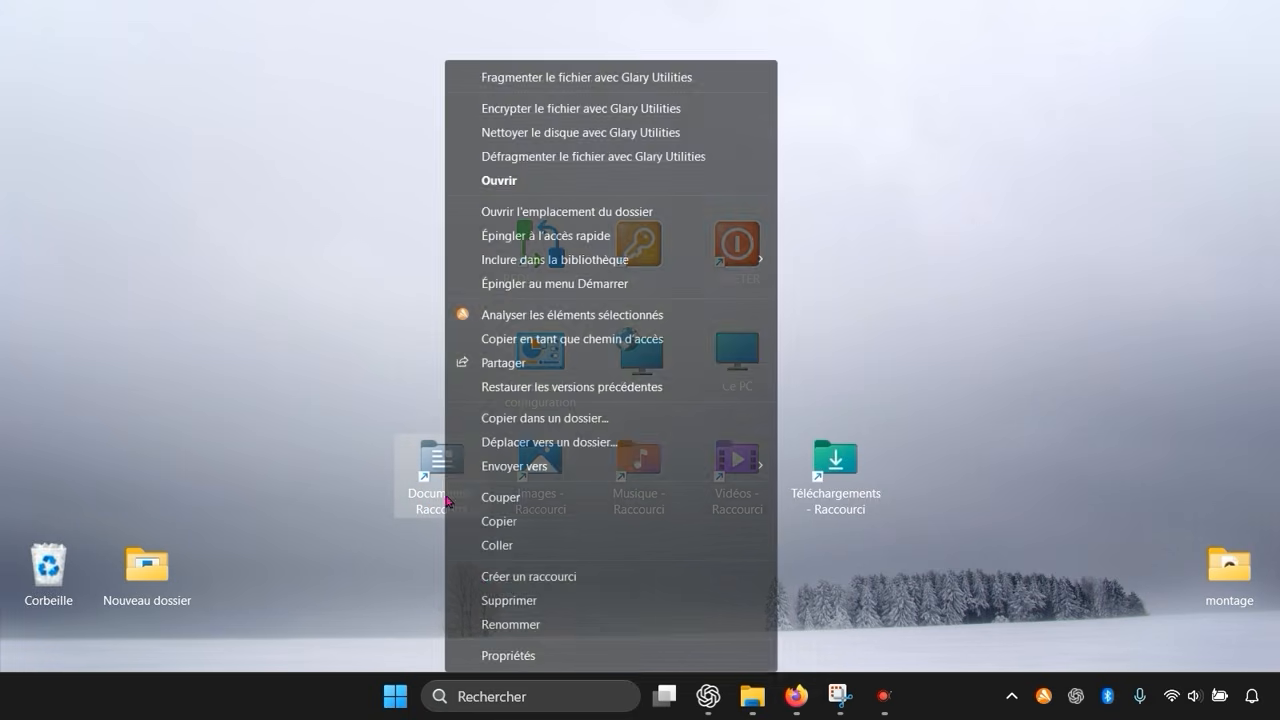
{"action": "left_click", "coordinate": [506, 626]}
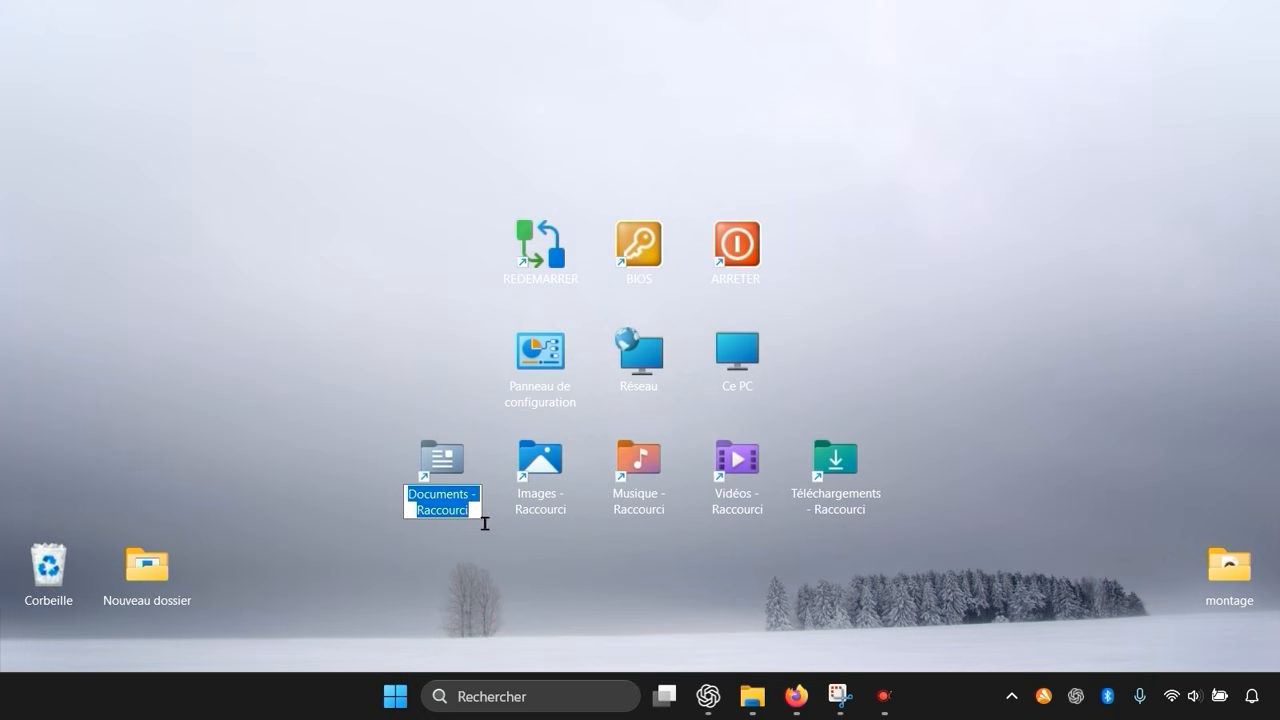
{"action": "key", "text": "End"}
{"action": "key", "text": "BackSpace"}
{"action": "key", "text": "BackSpace"}
{"action": "key", "text": "BackSpace"}
{"action": "key", "text": "BackSpace"}
{"action": "key", "text": "BackSpace"}
{"action": "key", "text": "BackSpace"}
{"action": "key", "text": "BackSpace"}
{"action": "key", "text": "BackSpace"}
{"action": "key", "text": "BackSpace"}
{"action": "key", "text": "BackSpace"}
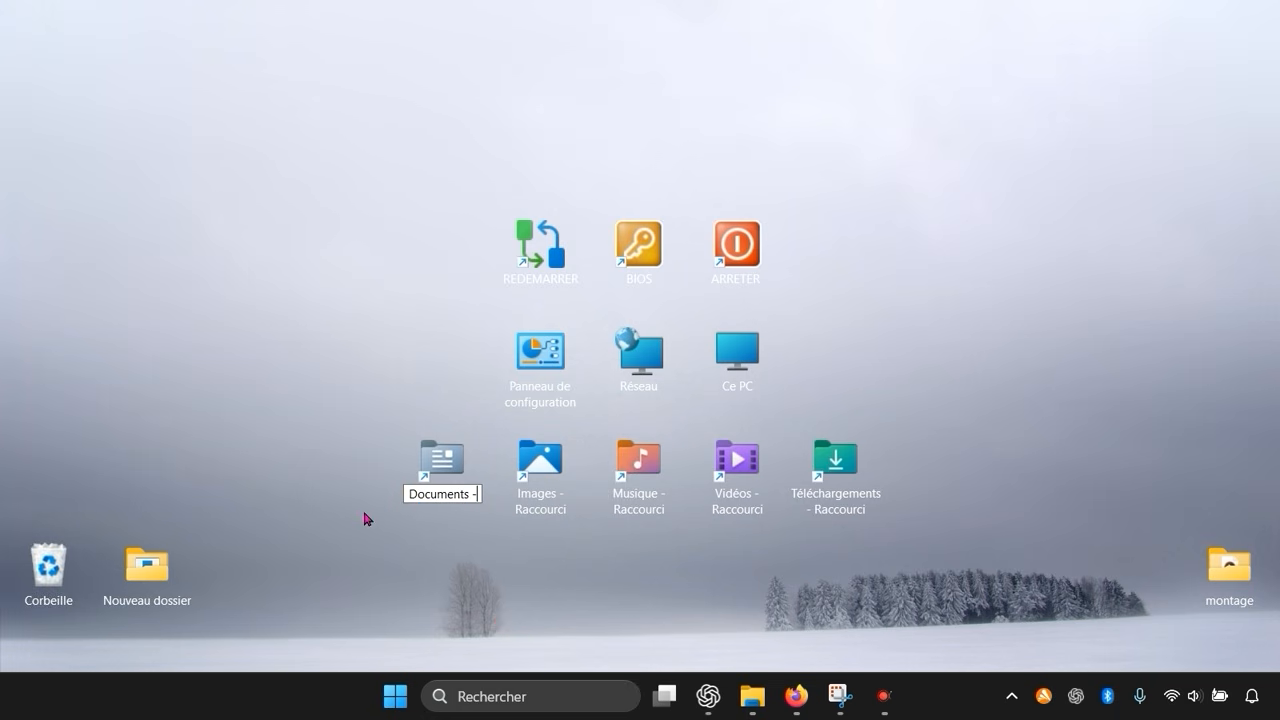
{"action": "key", "text": "BackSpace"}
{"action": "key", "text": "Return"}
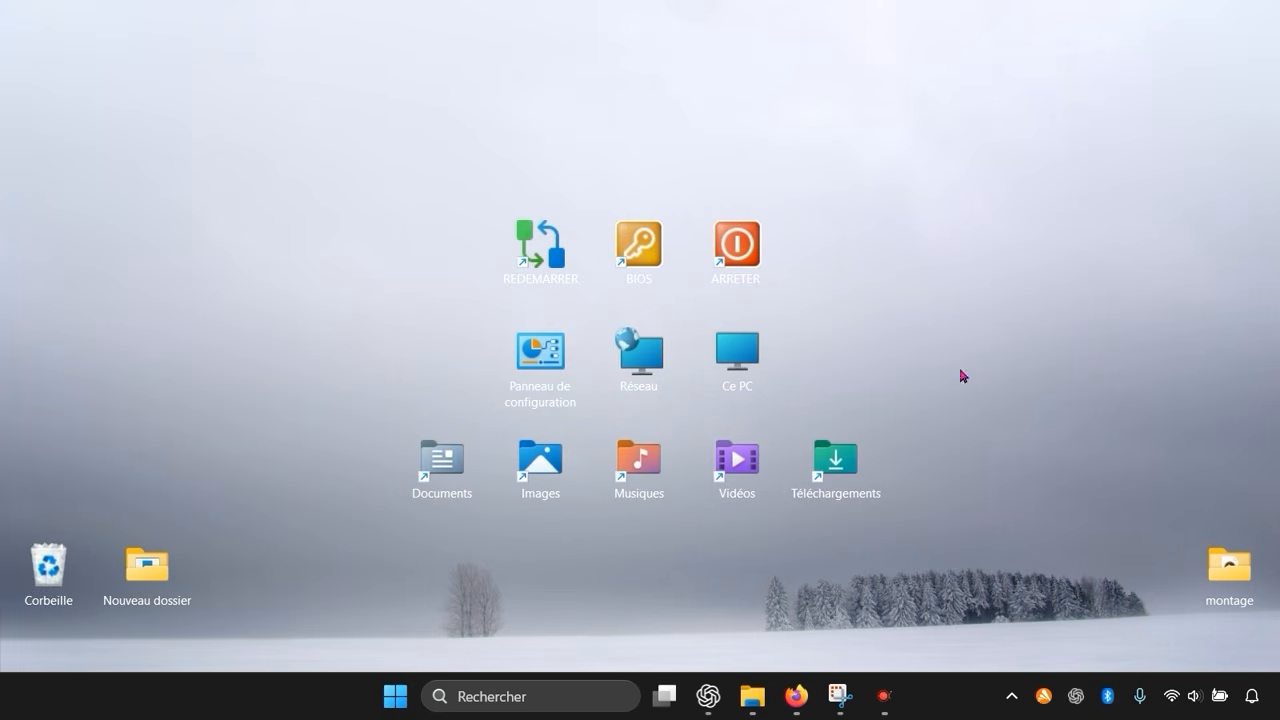
- Start a new desktop shortcut with devmgmt.msc as its location and continue to the naming page
{"action": "mouse_move", "coordinate": [664, 696]}
{"action": "left_click", "coordinate": [1077, 294]}
{"action": "right_click", "coordinate": [826, 557]}
{"action": "mouse_move", "coordinate": [886, 486]}
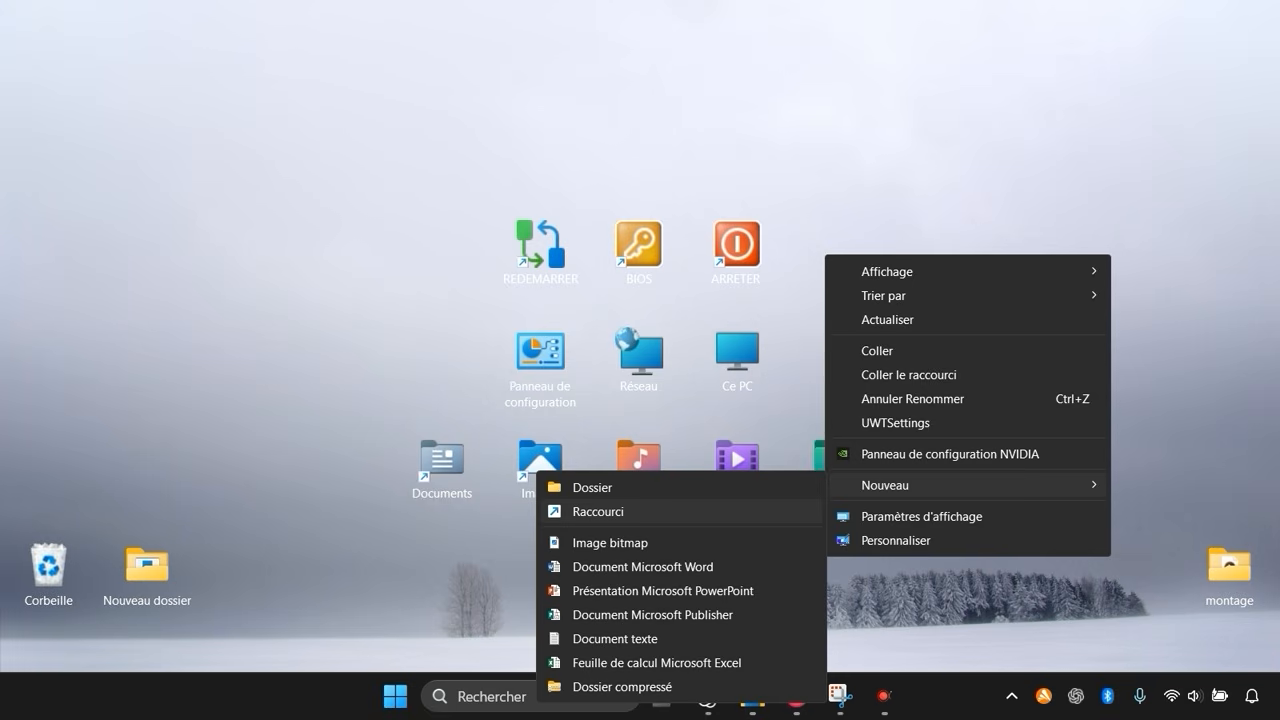
{"action": "left_click", "coordinate": [598, 511]}
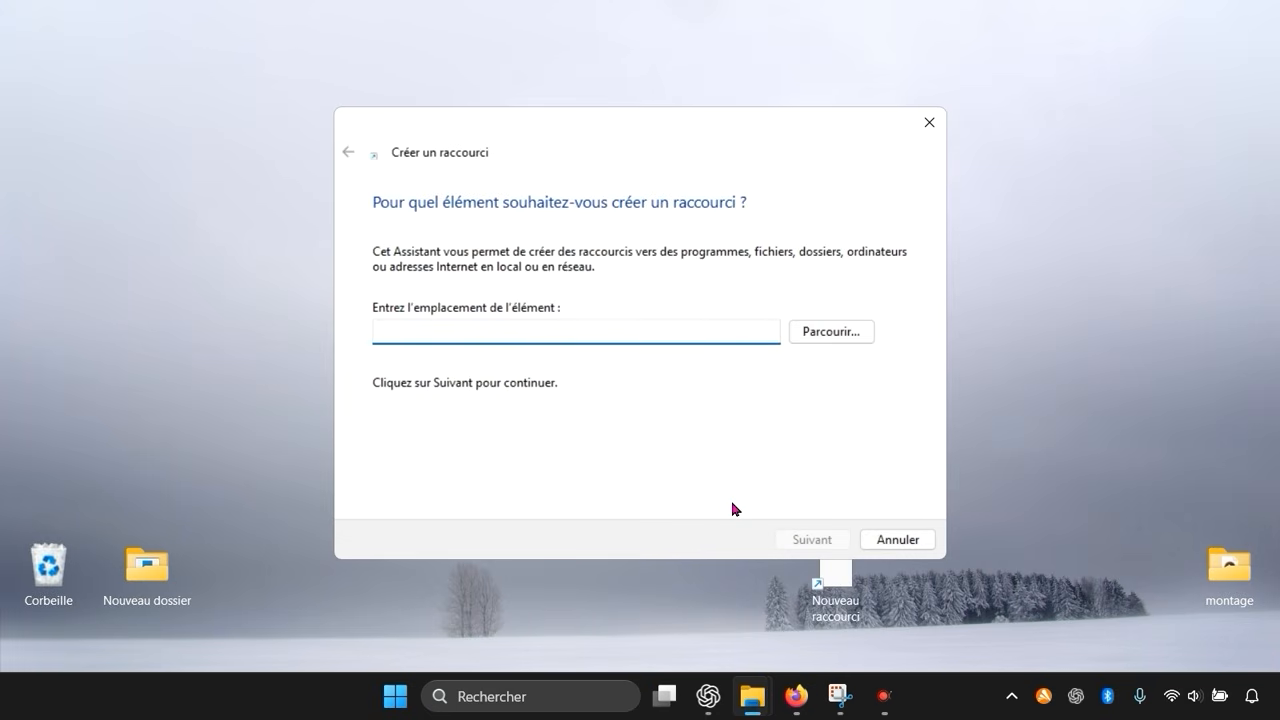
{"action": "type", "text": "dev"}
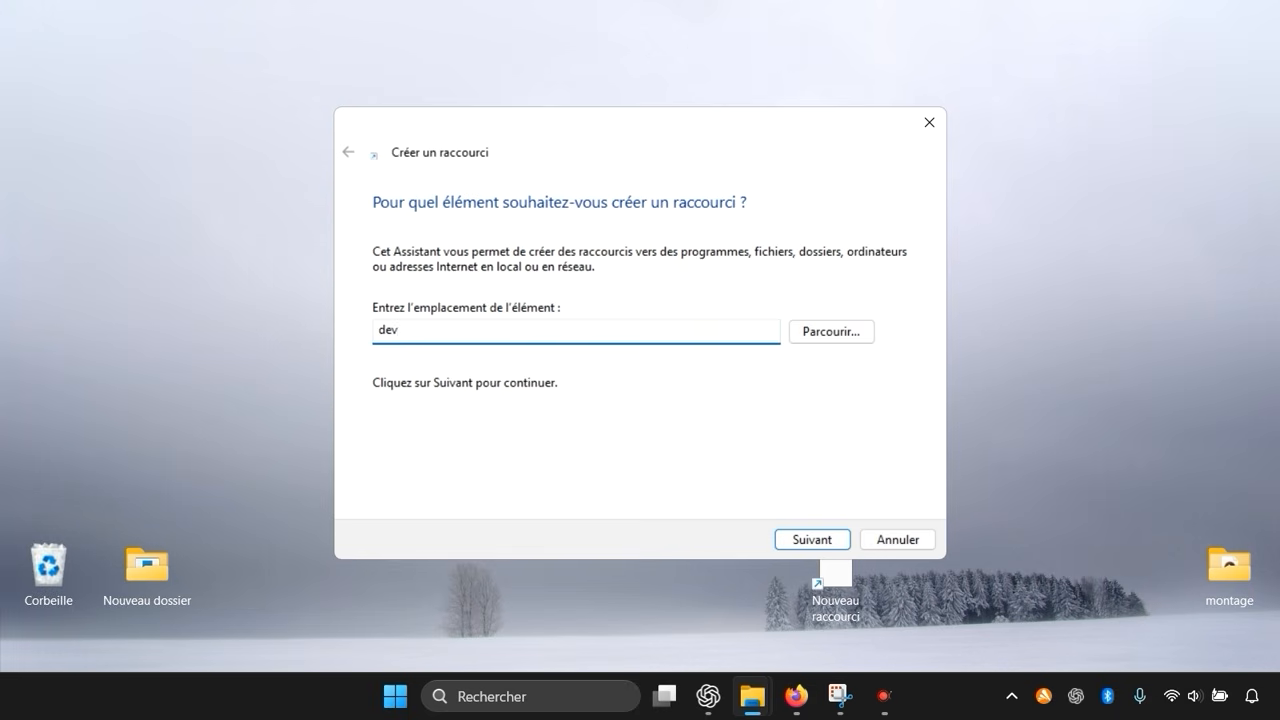
{"action": "type", "text": "gmt.msc"}
{"action": "left_click", "coordinate": [790, 539]}
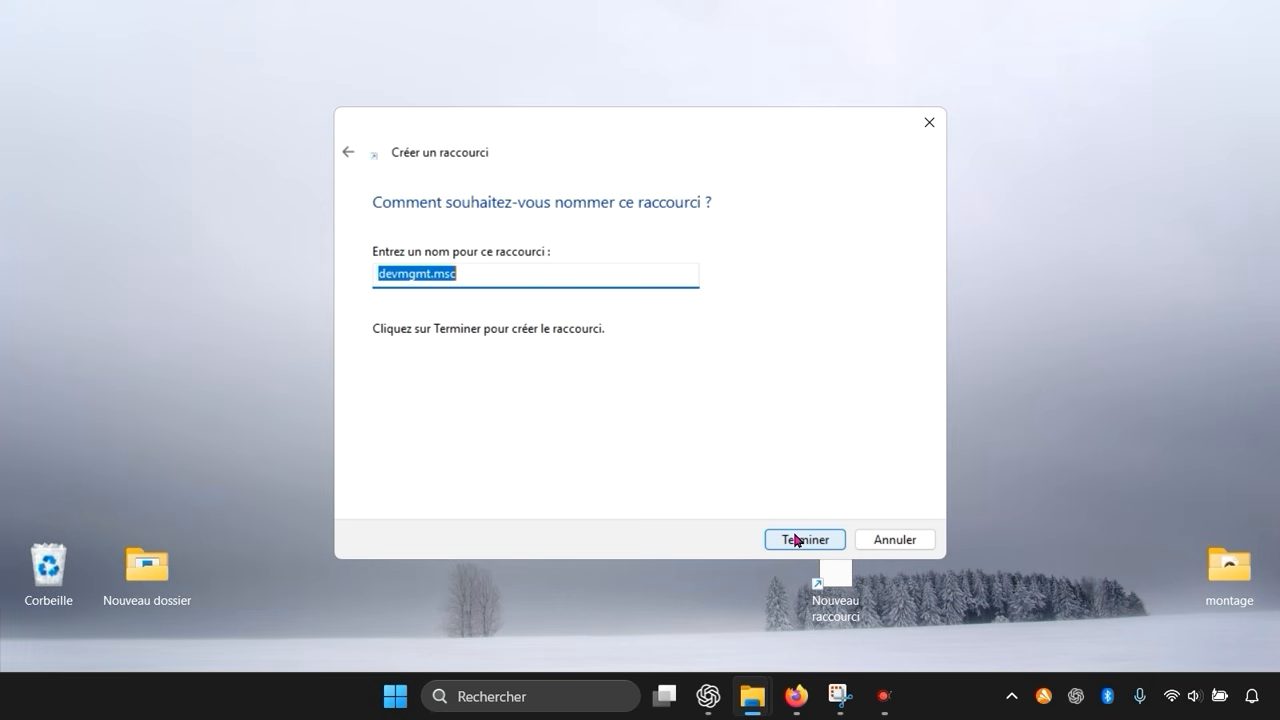
- Name the new shortcut "Gestionnaire de périfériques" and finish creating it
{"action": "type", "text": "ges"}
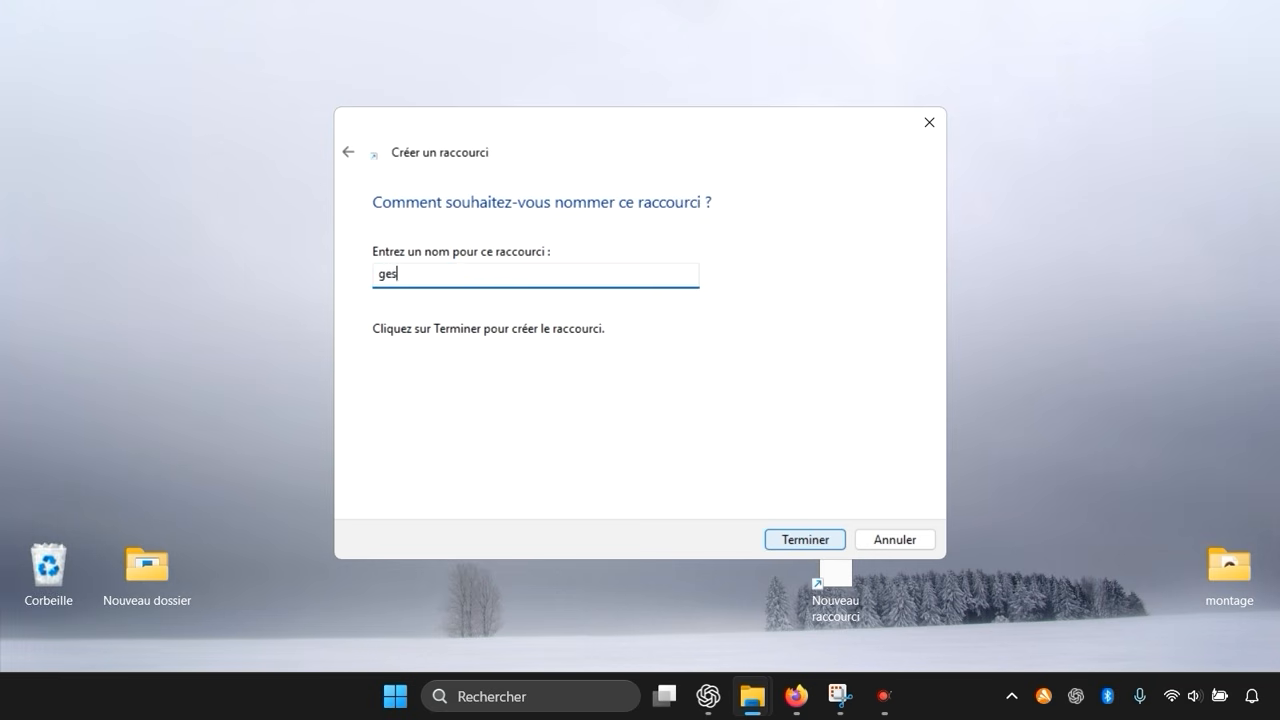
{"action": "key", "text": "BackSpace"}
{"action": "key", "text": "BackSpace"}
{"action": "key", "text": "BackSpace"}
{"action": "type", "text": "Gestionnaire de périf"}
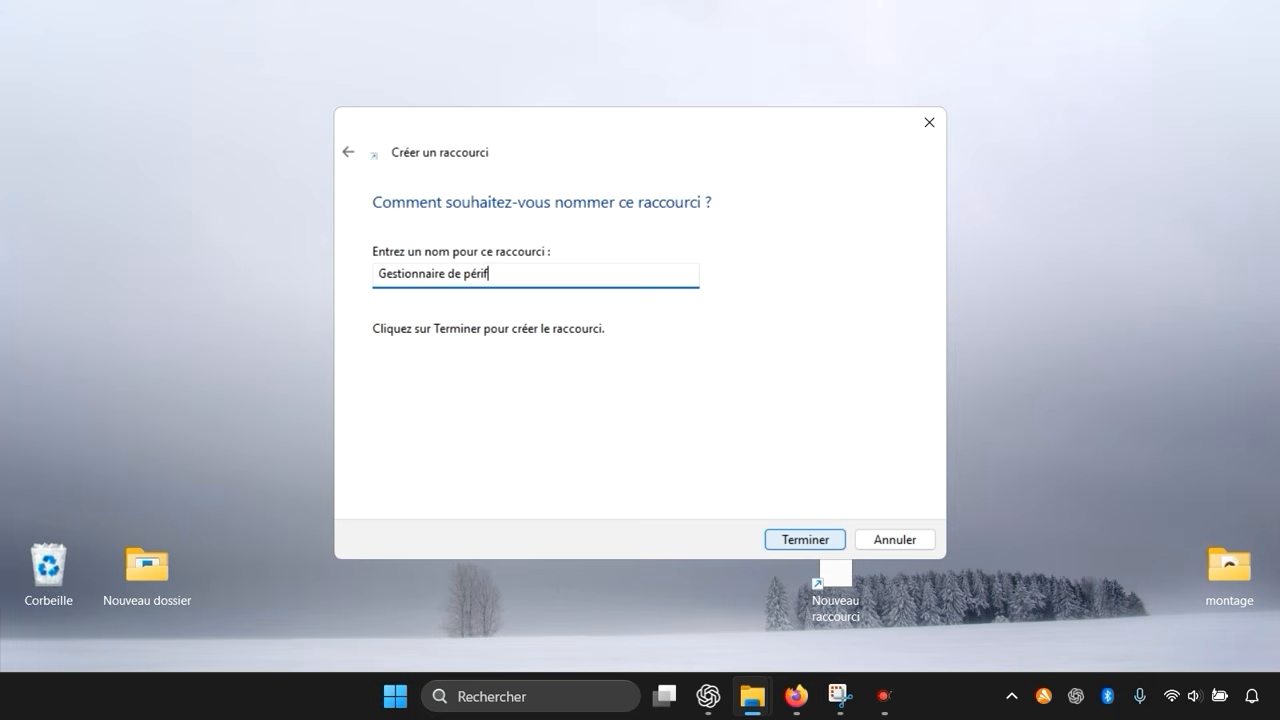
{"action": "type", "text": "ériques"}
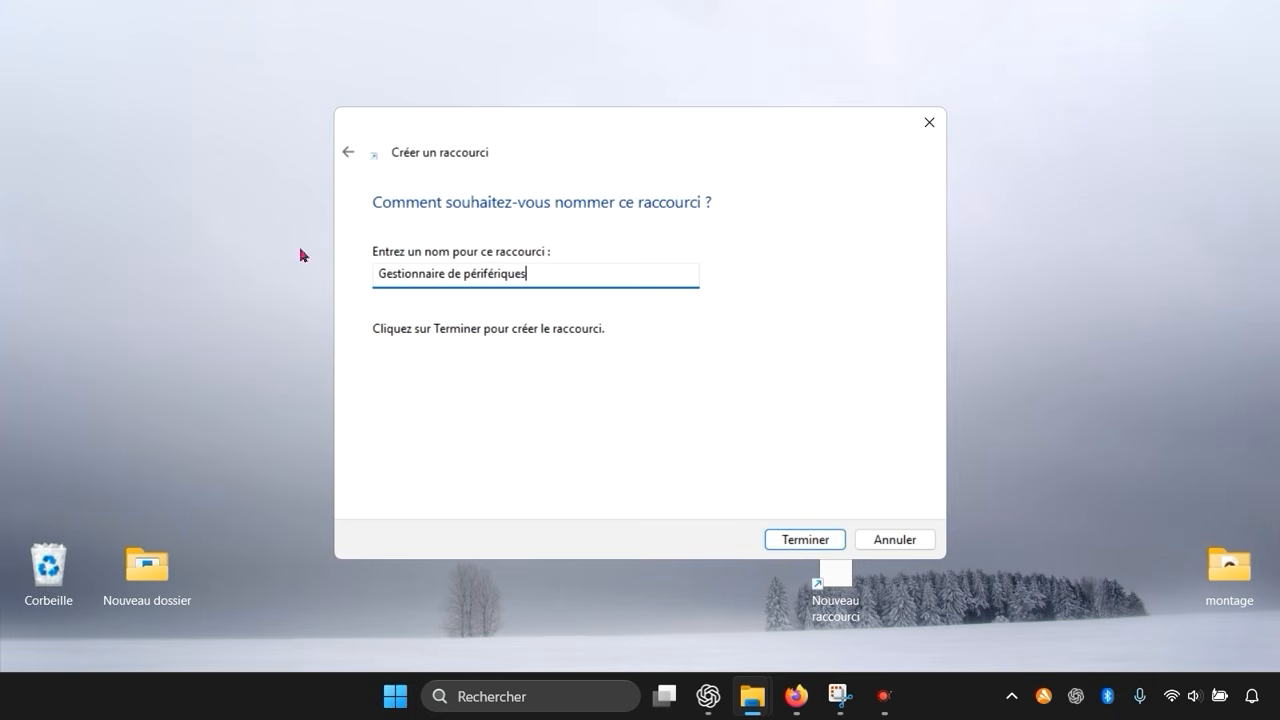
{"action": "left_click", "coordinate": [806, 540]}
- Place the Gestionnaire de périfériques shortcut directly above REDEMARRER and open it to test it
{"action": "left_click_drag", "start_coordinate": [835, 572], "coordinate": [557, 163]}
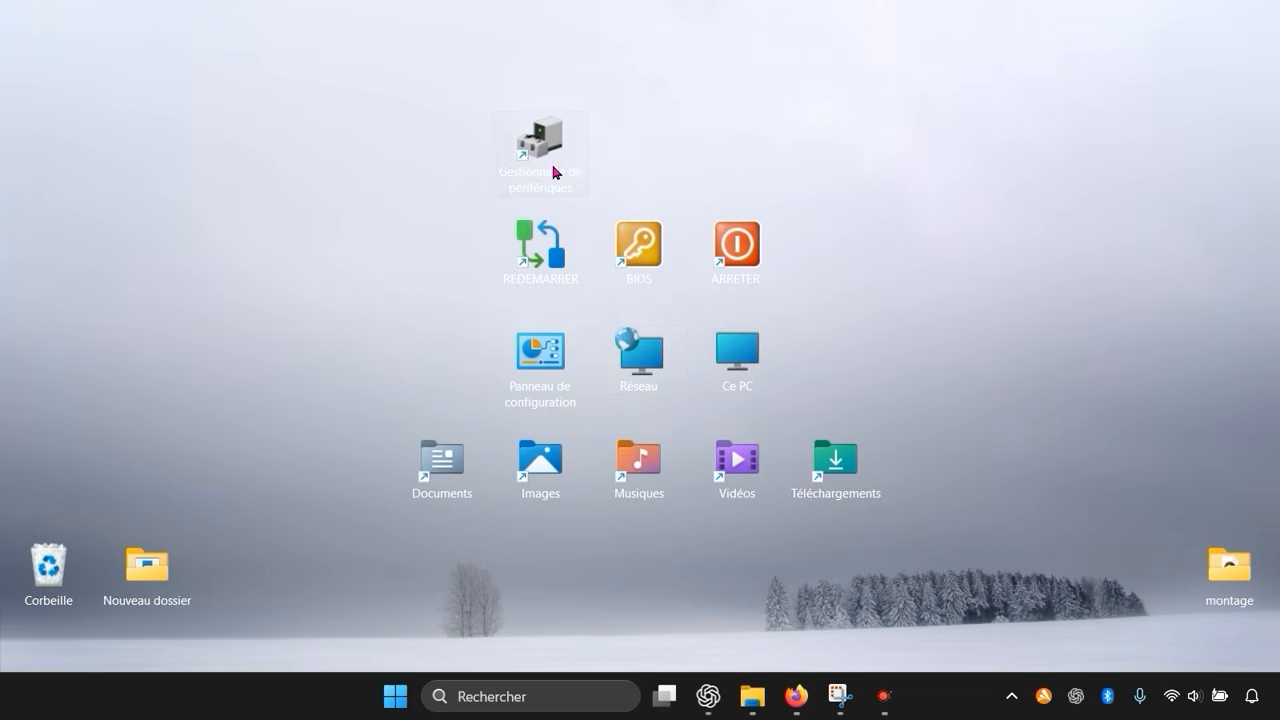
{"action": "double_click", "coordinate": [558, 172]}
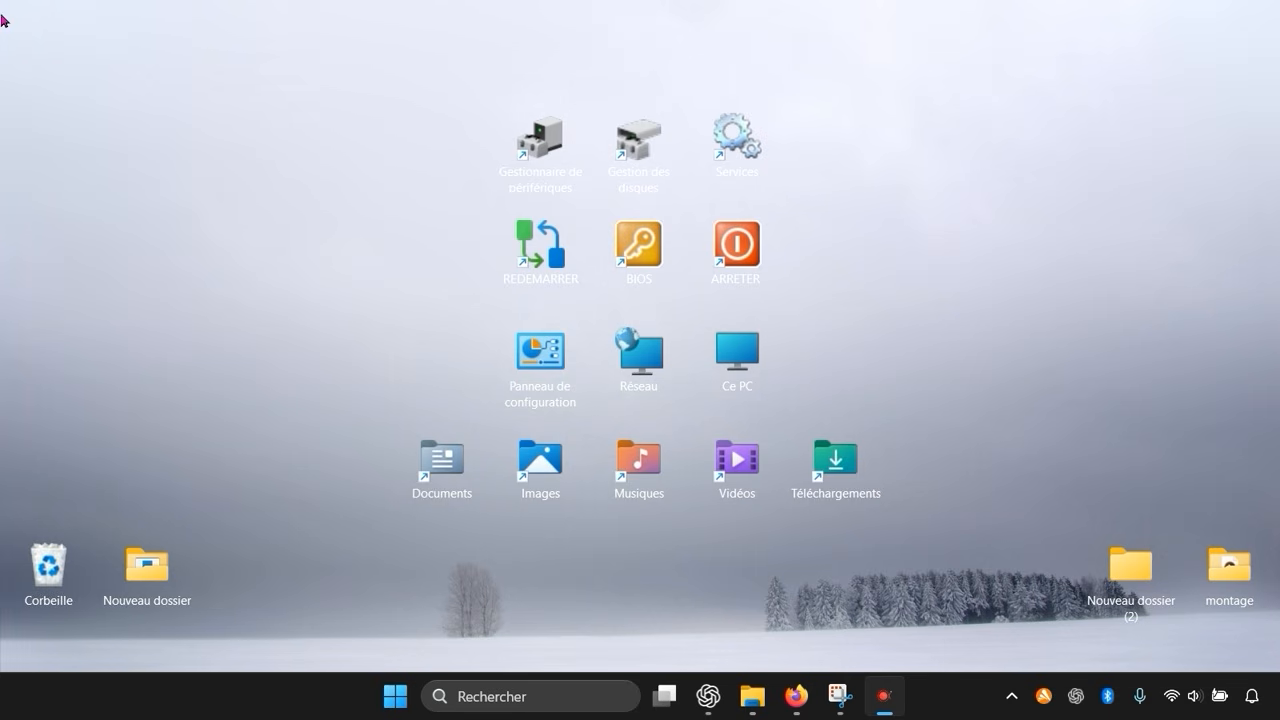
- Start a new desktop shortcut with taskmgr as its location and continue to the naming page
{"action": "right_click", "coordinate": [523, 548]}
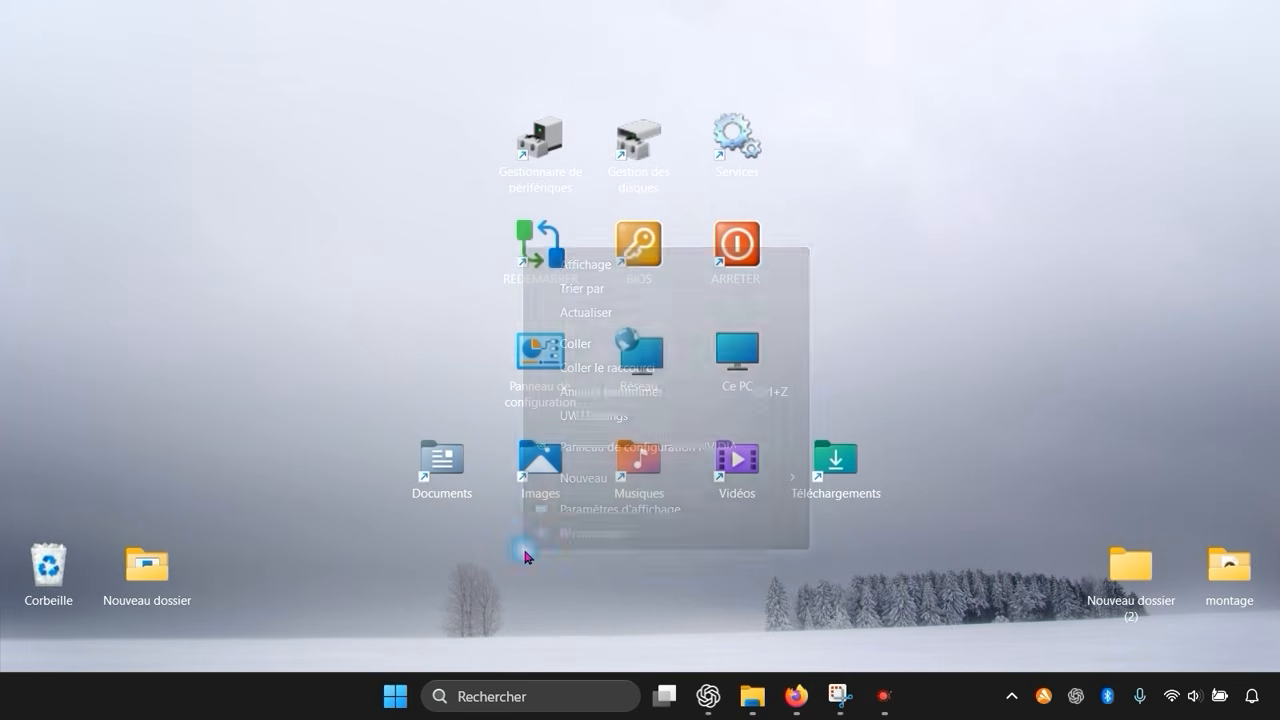
{"action": "mouse_move", "coordinate": [652, 480]}
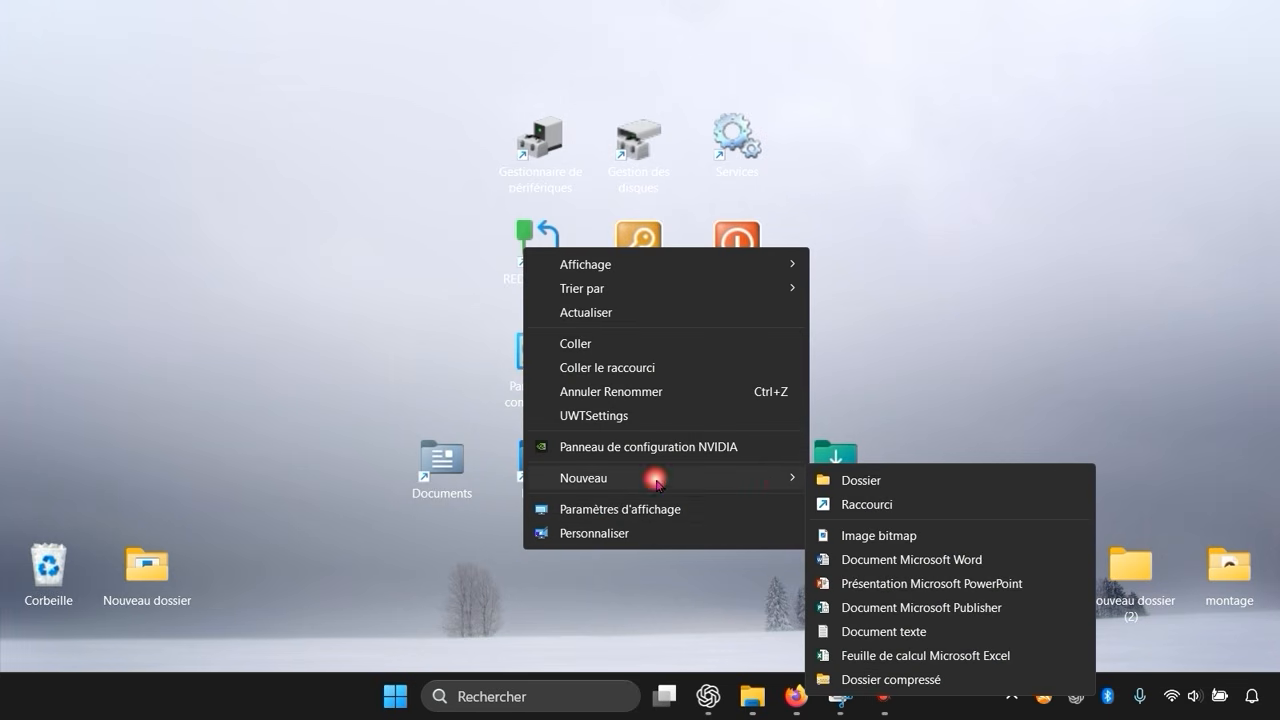
{"action": "left_click", "coordinate": [914, 504]}
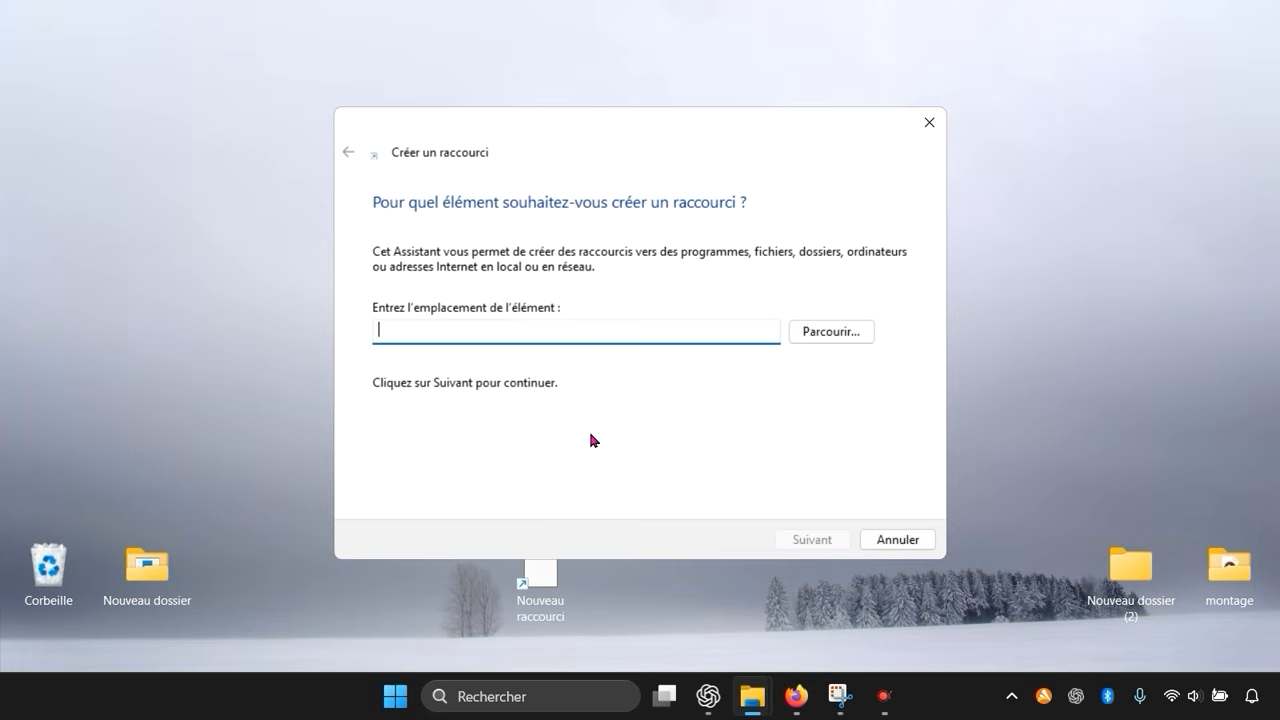
{"action": "type", "text": "ta"}
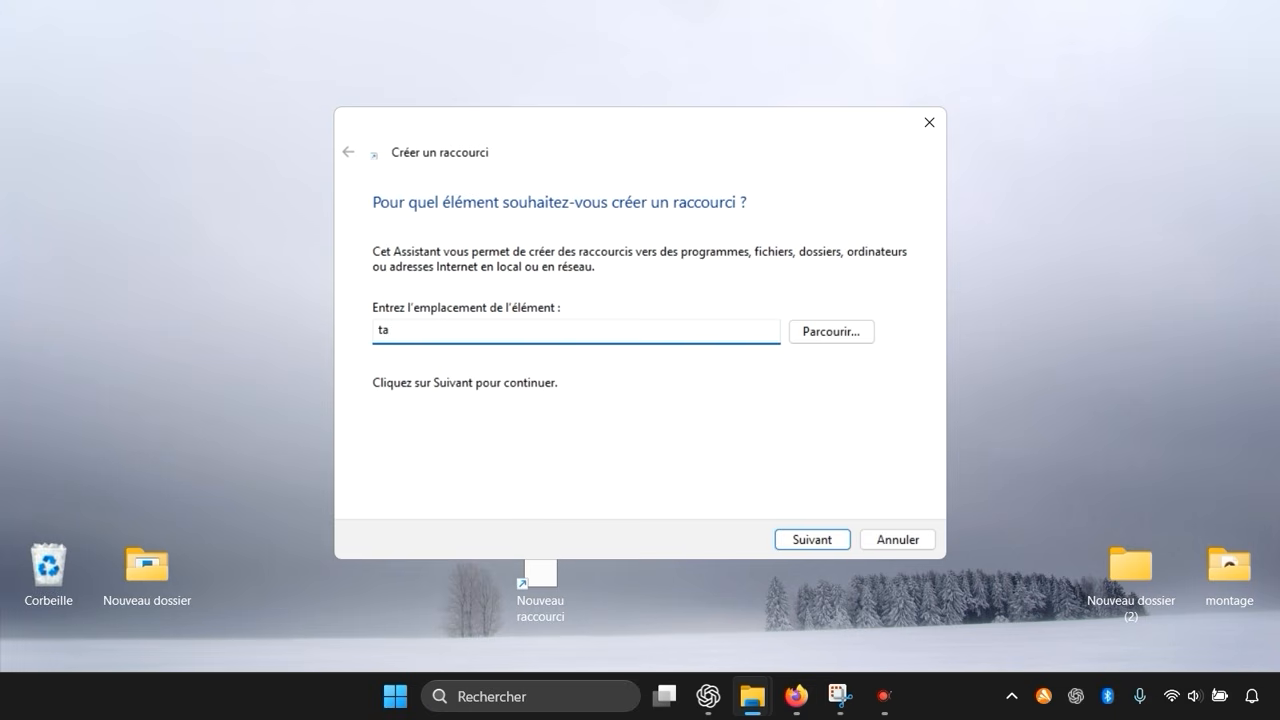
{"action": "type", "text": "ck"}
{"action": "key", "text": "BackSpace"}
{"action": "key", "text": "BackSpace"}
{"action": "type", "text": "skmgr"}
{"action": "key", "text": "Return"}
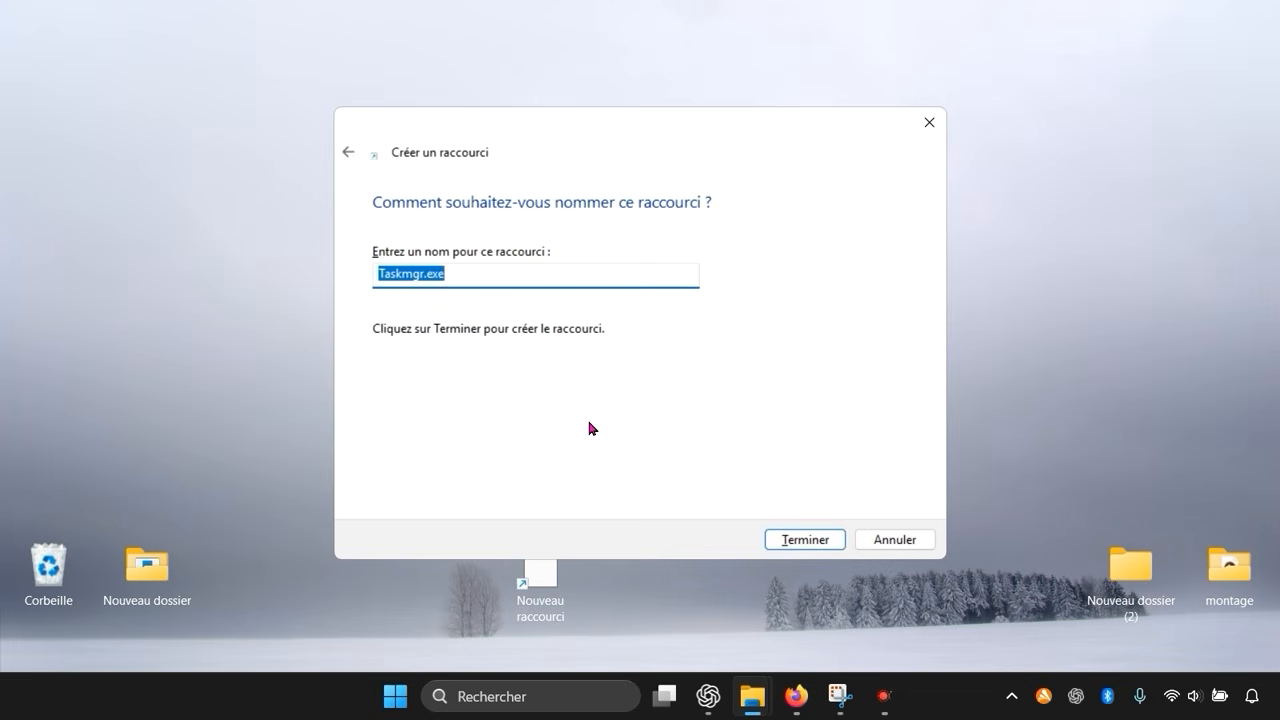
- Name the new shortcut "Gestionnaire des taches" and finish creating it
{"action": "type", "text": "G"}
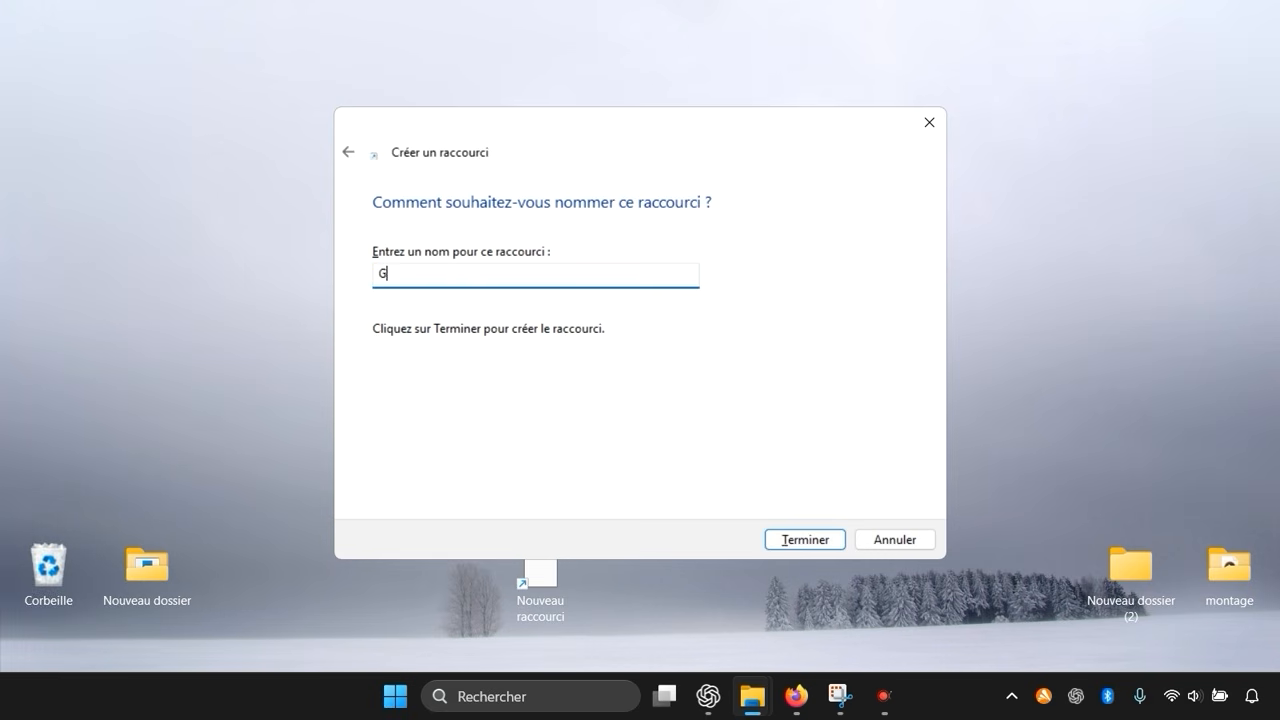
{"action": "type", "text": "estionnaire des taches"}
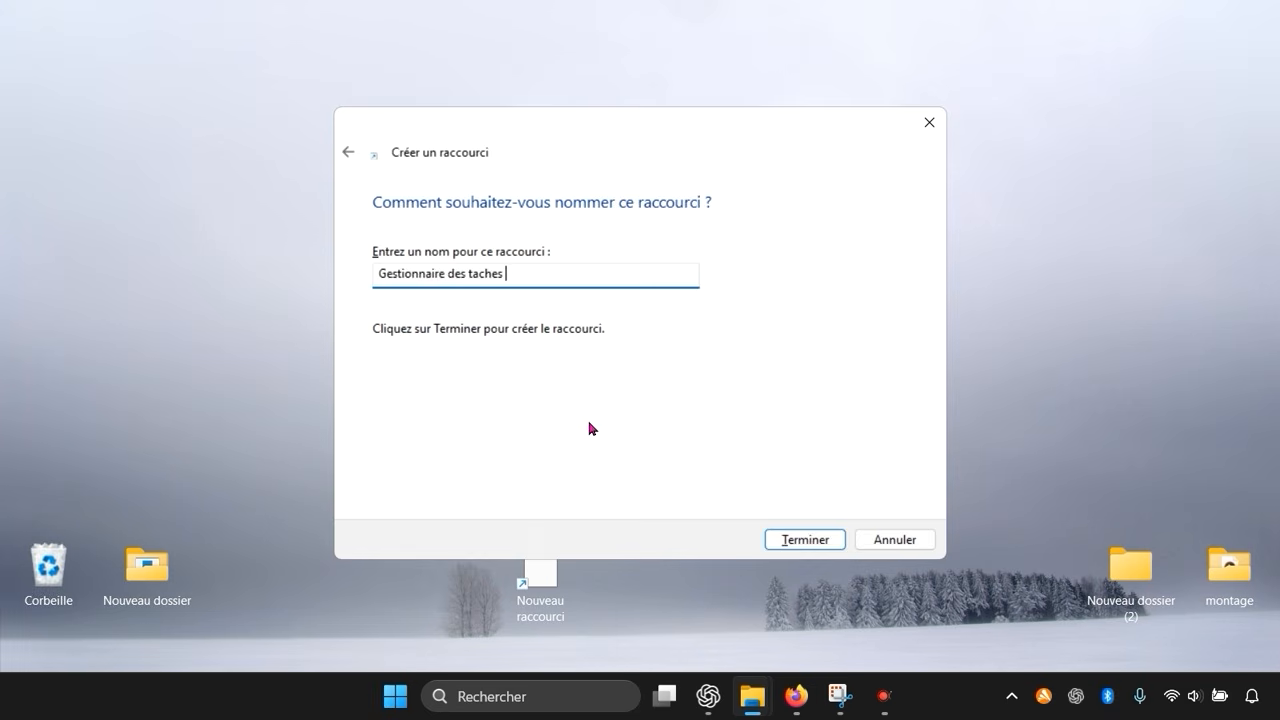
{"action": "key", "text": "Return"}
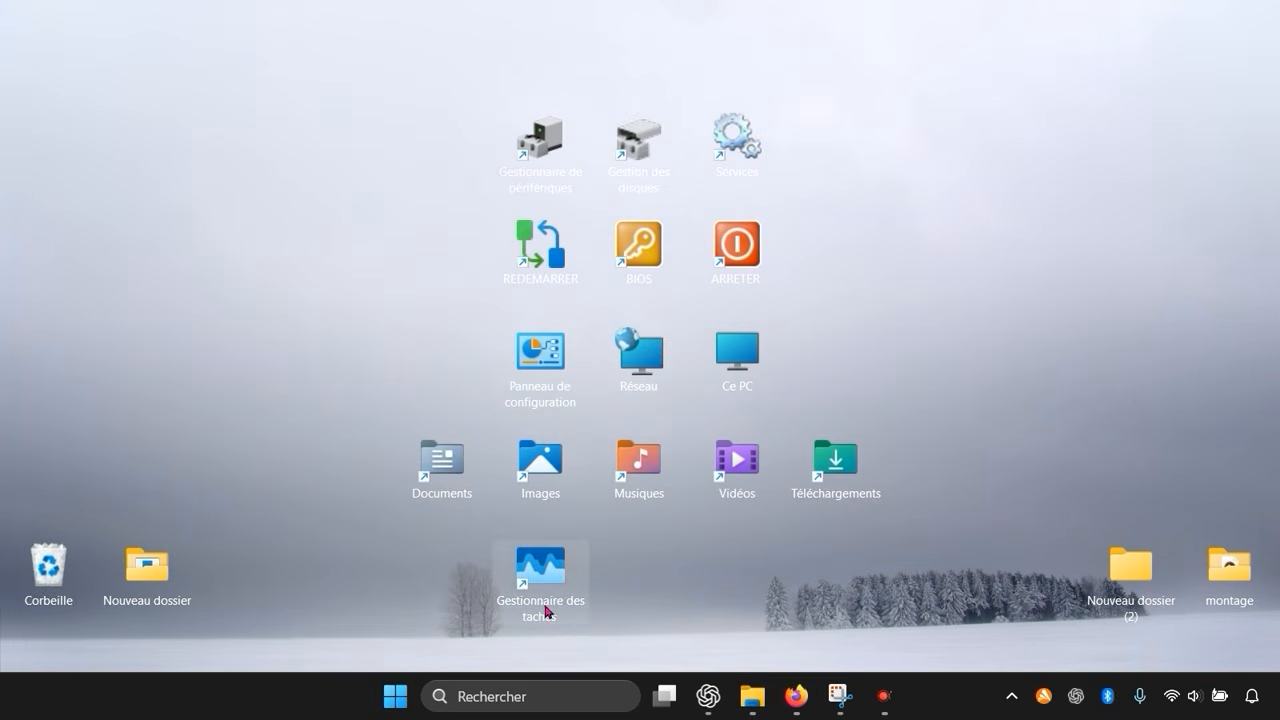
- Place the Gestionnaire des taches shortcut below Musiques and test it by opening and closing the Task Manager
{"action": "left_click_drag", "start_coordinate": [547, 602], "coordinate": [650, 591]}
{"action": "mouse_move", "coordinate": [797, 696]}
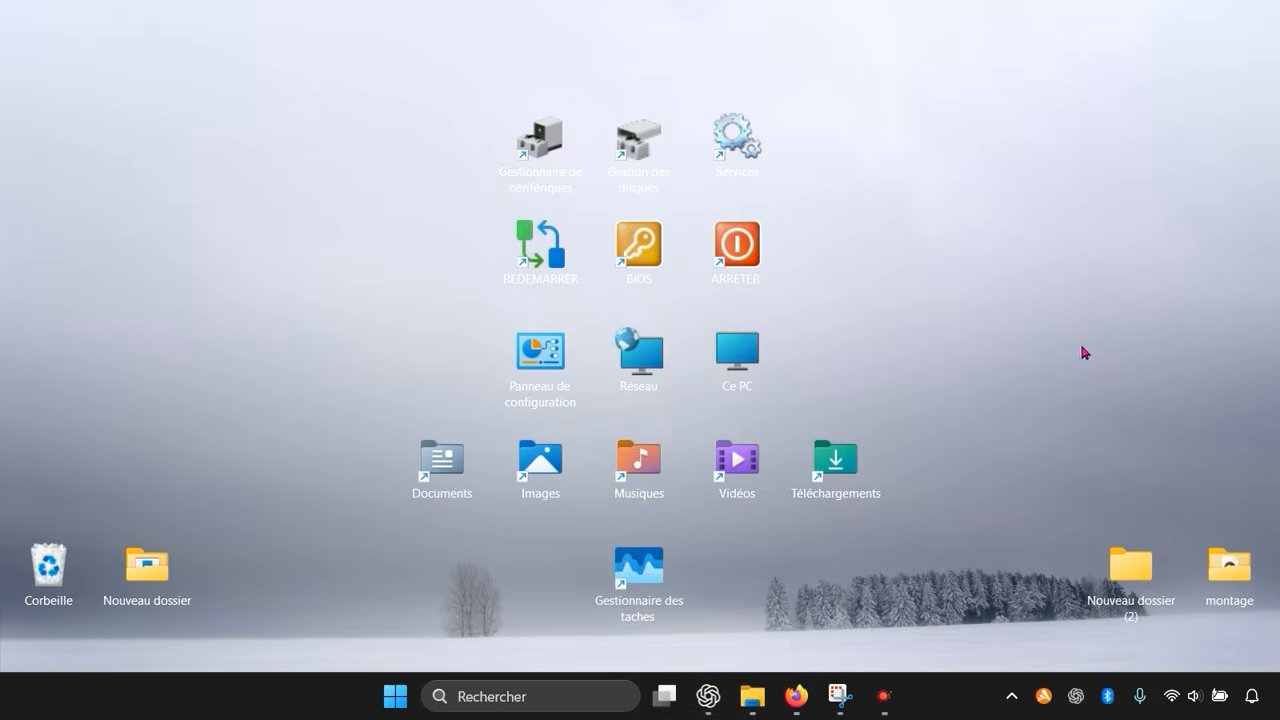
{"action": "double_click", "coordinate": [640, 582]}
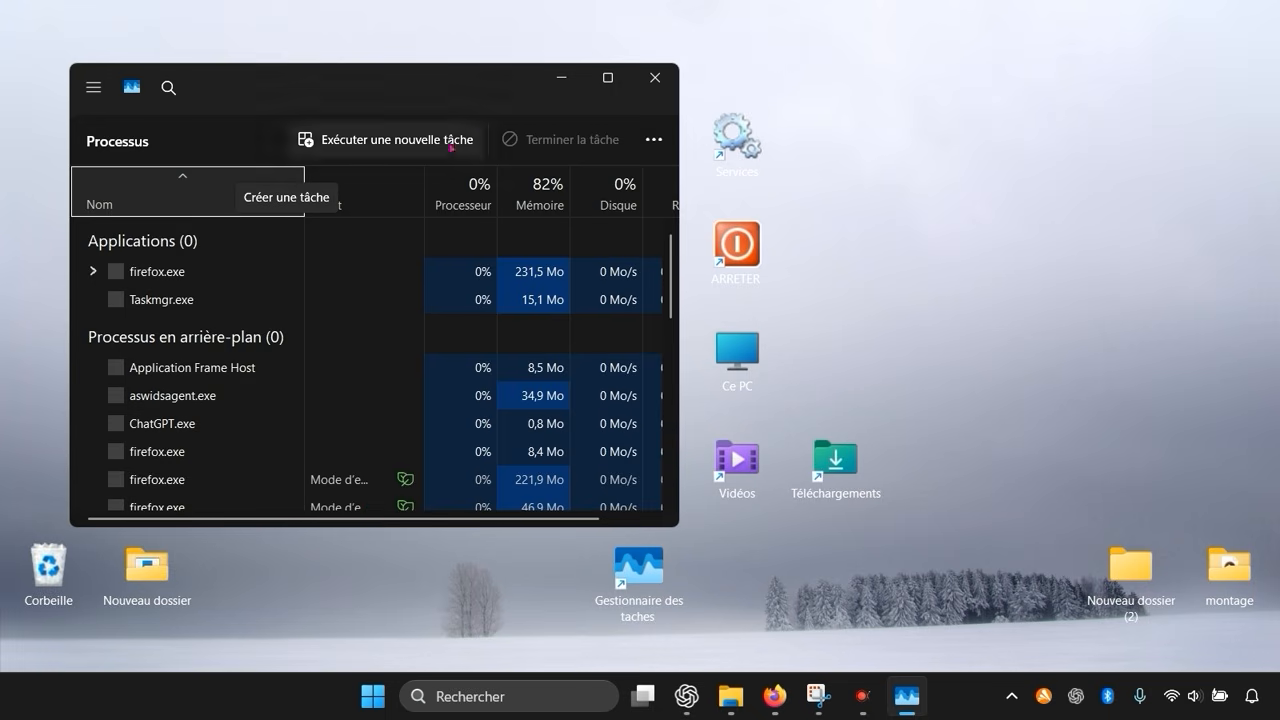
{"action": "left_click", "coordinate": [663, 79]}
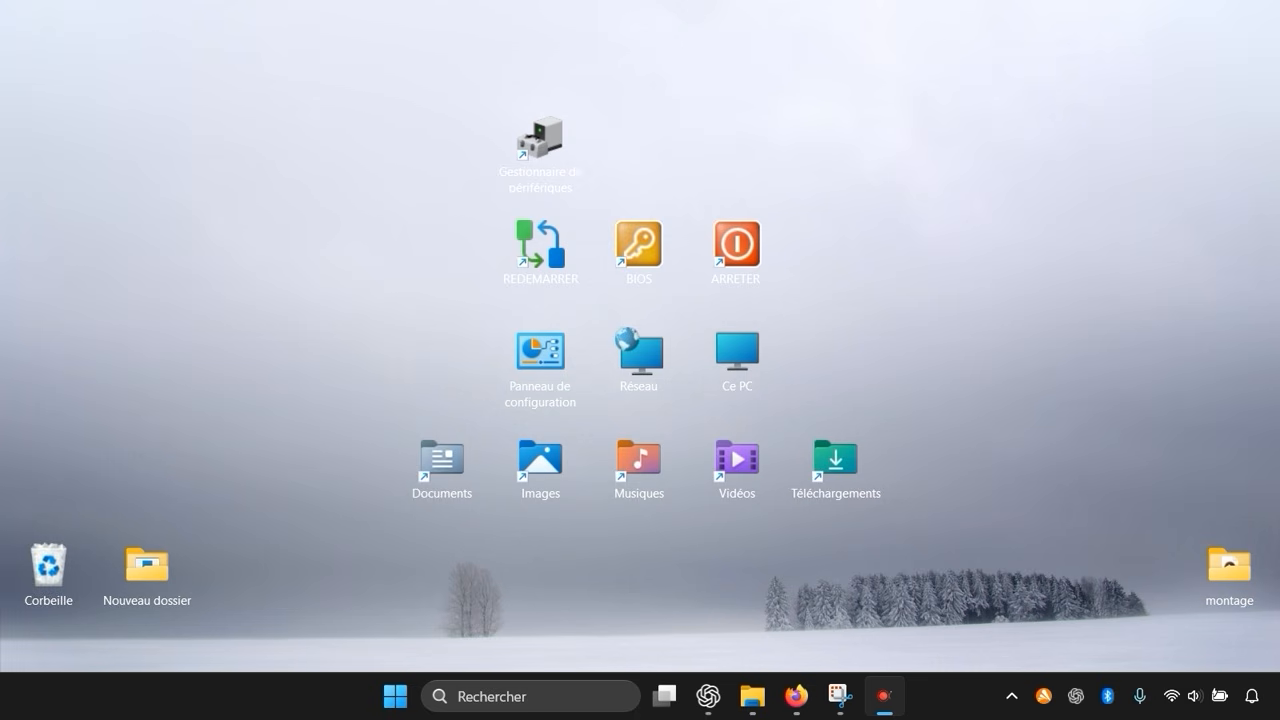
- Start a new desktop shortcut with diskmgmt.msc as its location and continue to the naming page
{"action": "right_click", "coordinate": [886, 306]}
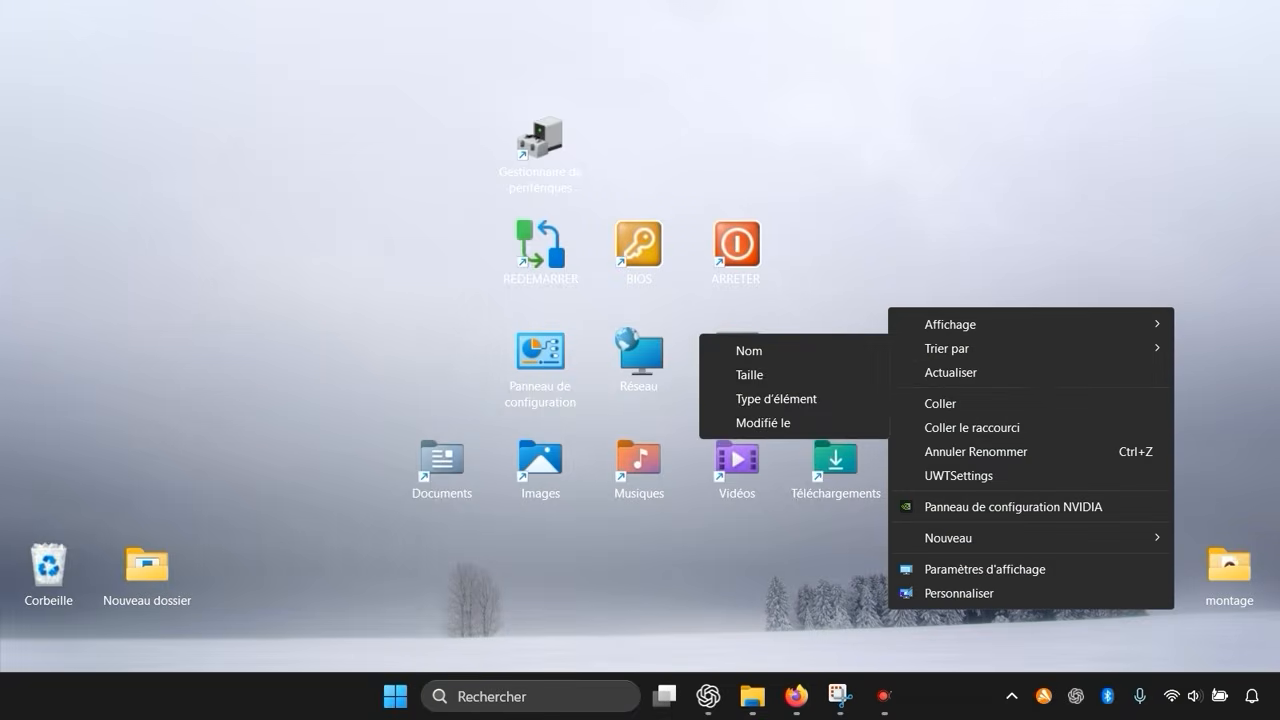
{"action": "mouse_move", "coordinate": [960, 536]}
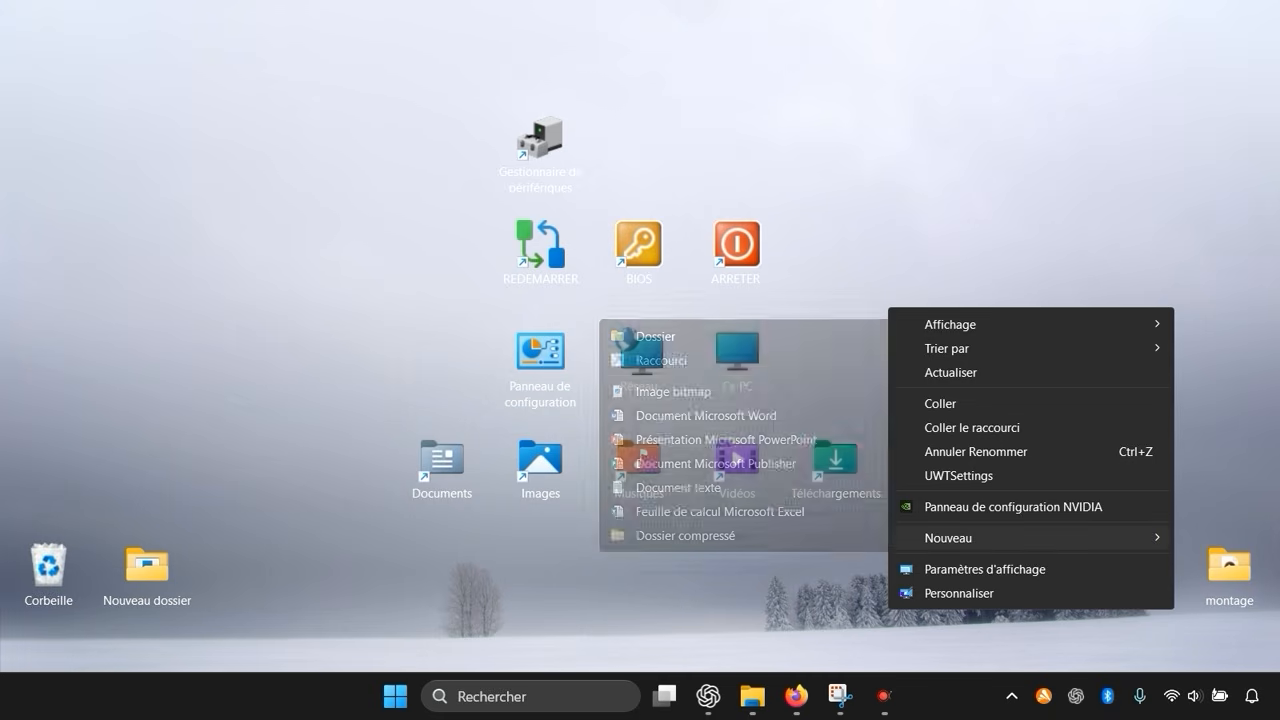
{"action": "left_click", "coordinate": [720, 360]}
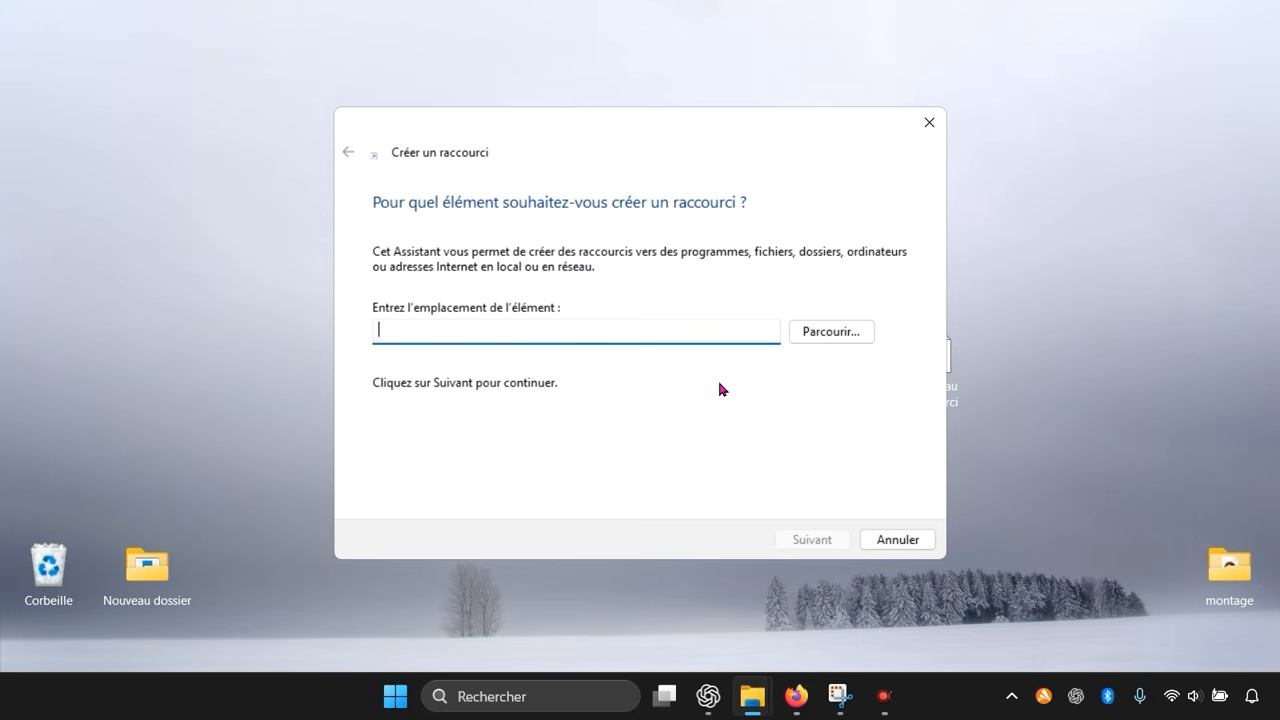
{"action": "type", "text": "disk"}
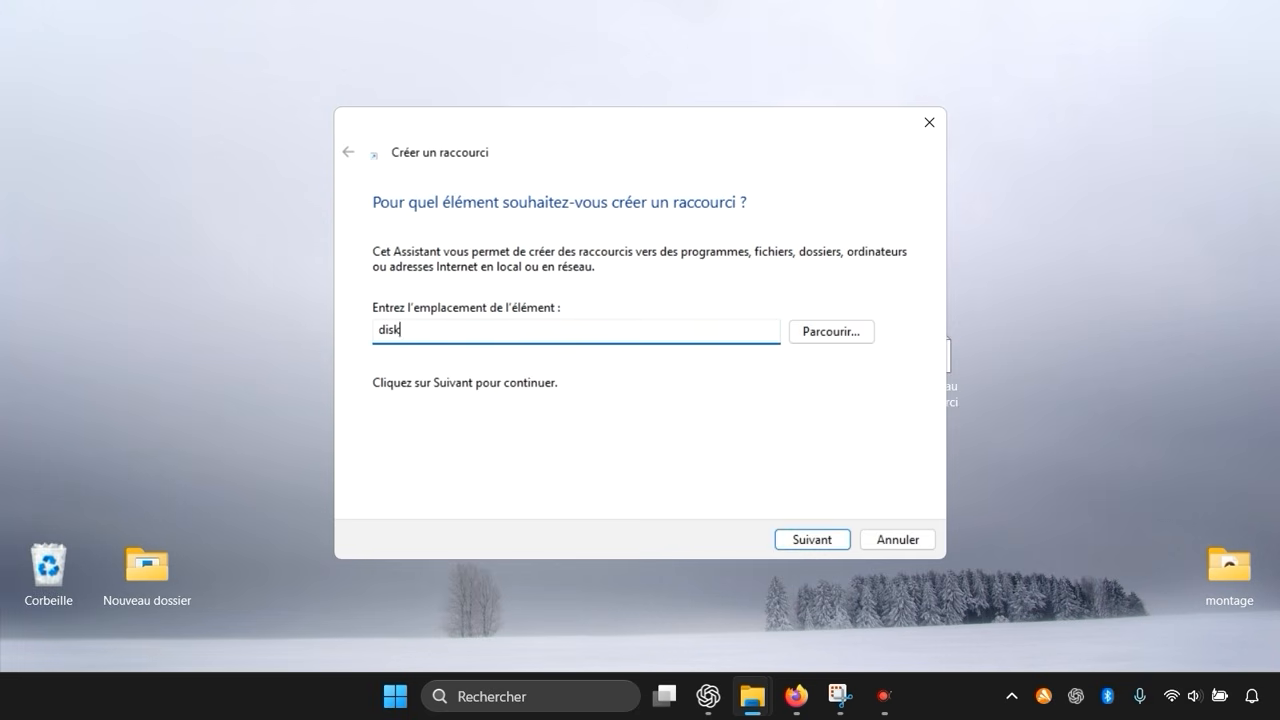
{"action": "type", "text": "mgmt.msc"}
{"action": "left_click", "coordinate": [807, 545]}
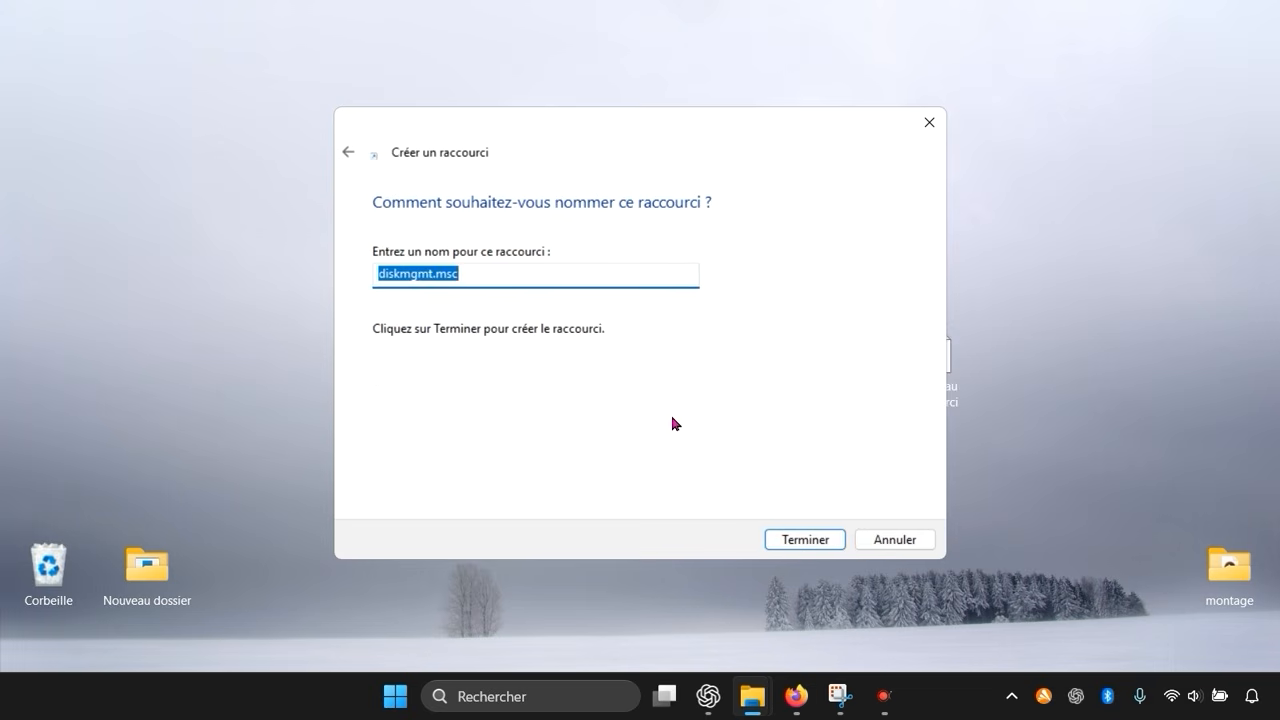
- Name the new shortcut "Gestion des disques" and finish creating it
{"action": "type", "text": "gest"}
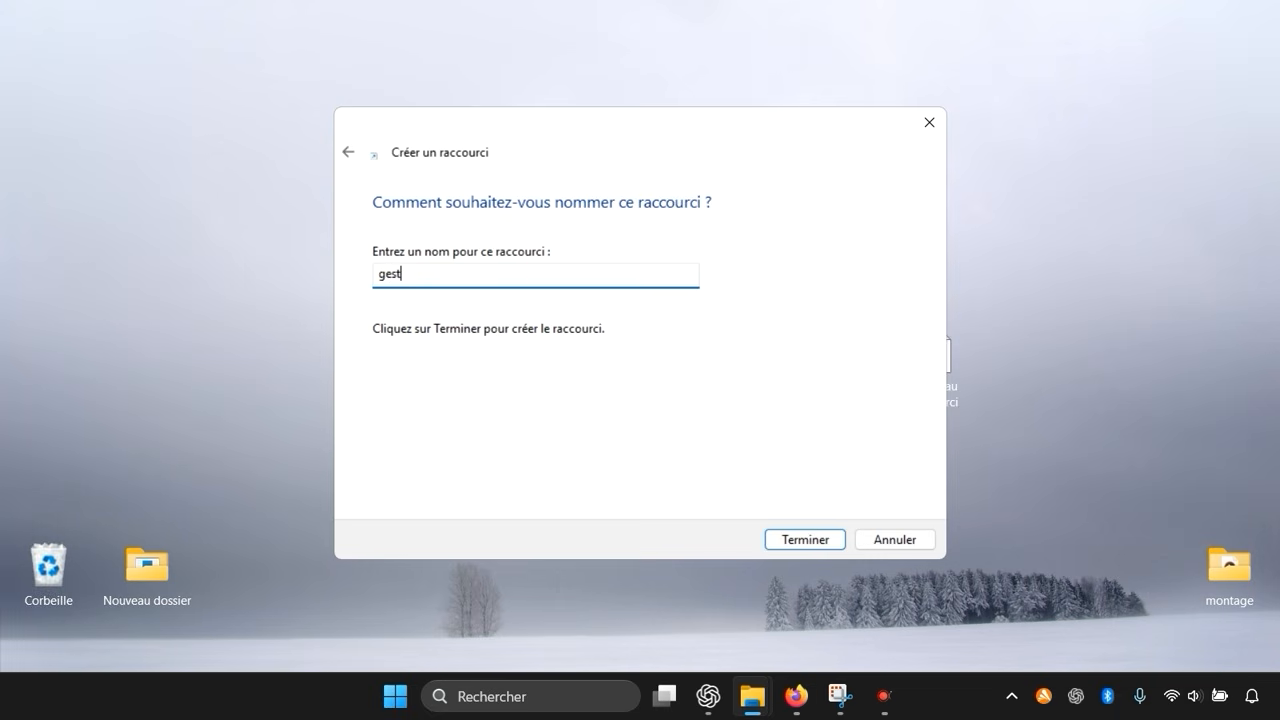
{"action": "key", "text": "BackSpace"}
{"action": "key", "text": "BackSpace"}
{"action": "key", "text": "BackSpace"}
{"action": "key", "text": "BackSpace"}
{"action": "type", "text": "Gestion des disques"}
{"action": "left_click", "coordinate": [808, 540]}
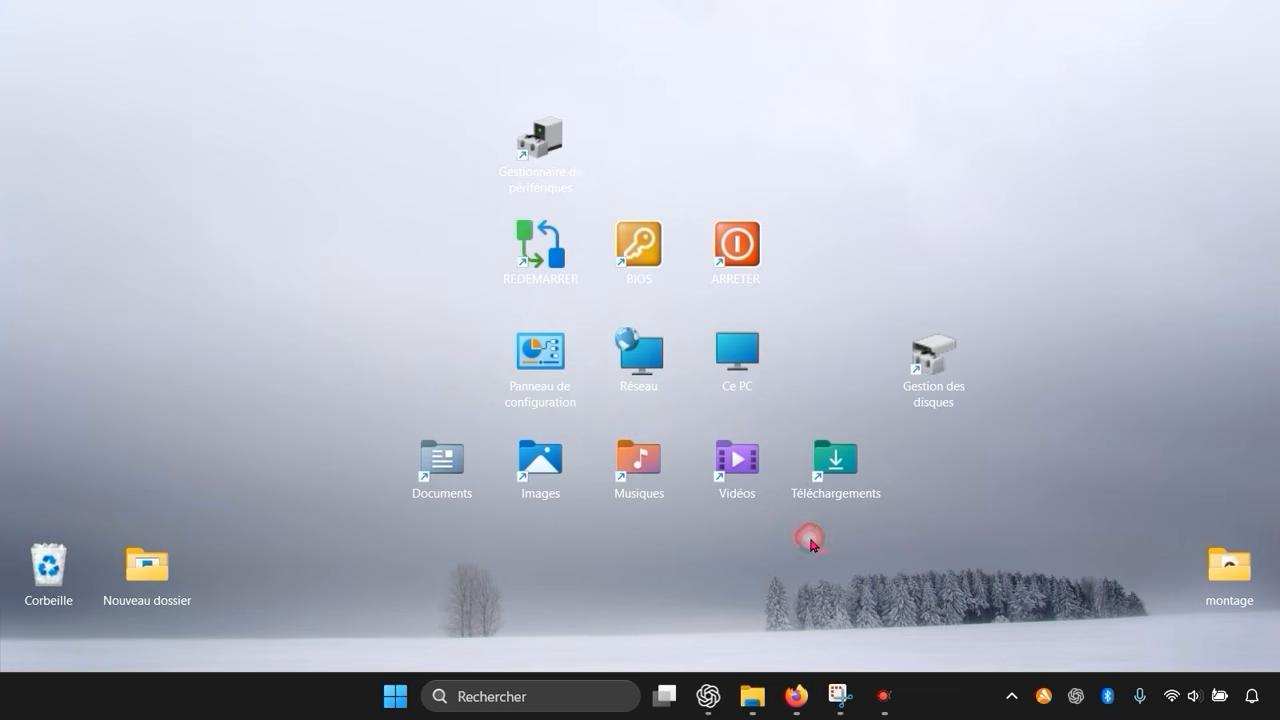
- Place the Gestion des disques shortcut above BIOS and test it by opening and closing Disk Management
{"action": "left_click_drag", "start_coordinate": [953, 370], "coordinate": [640, 158]}
{"action": "double_click", "coordinate": [663, 170]}
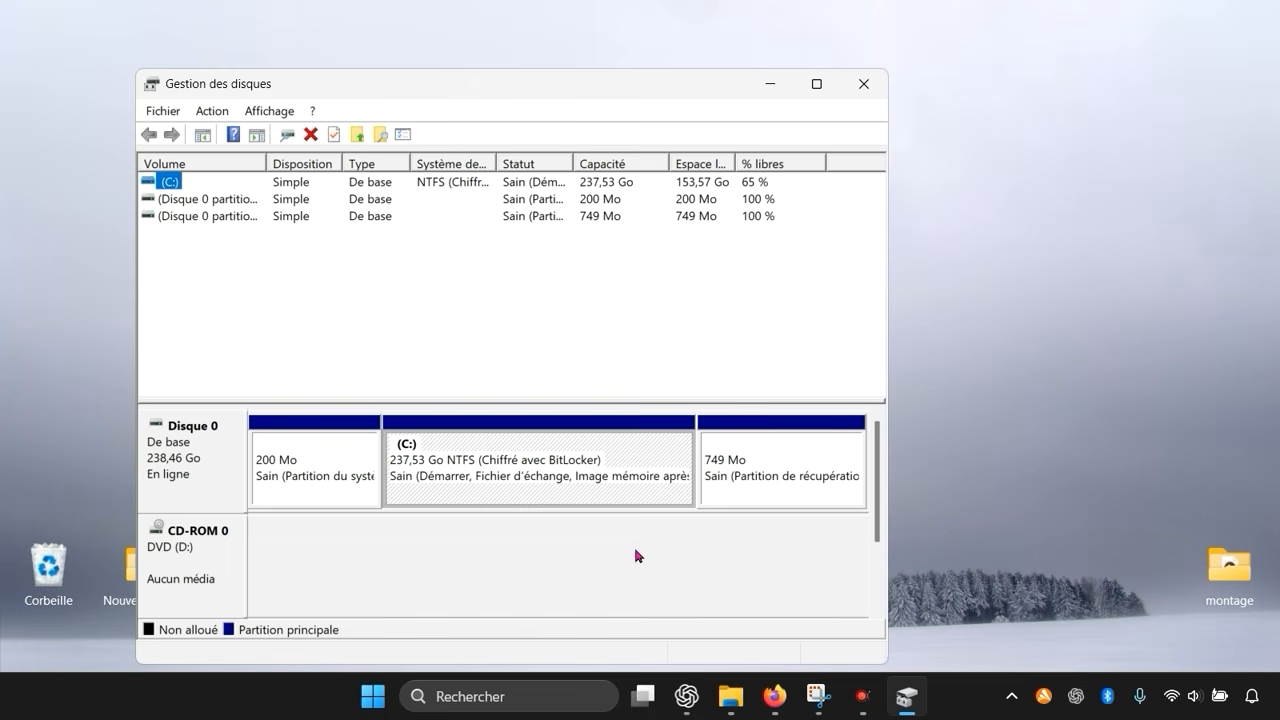
{"action": "left_click", "coordinate": [864, 90]}
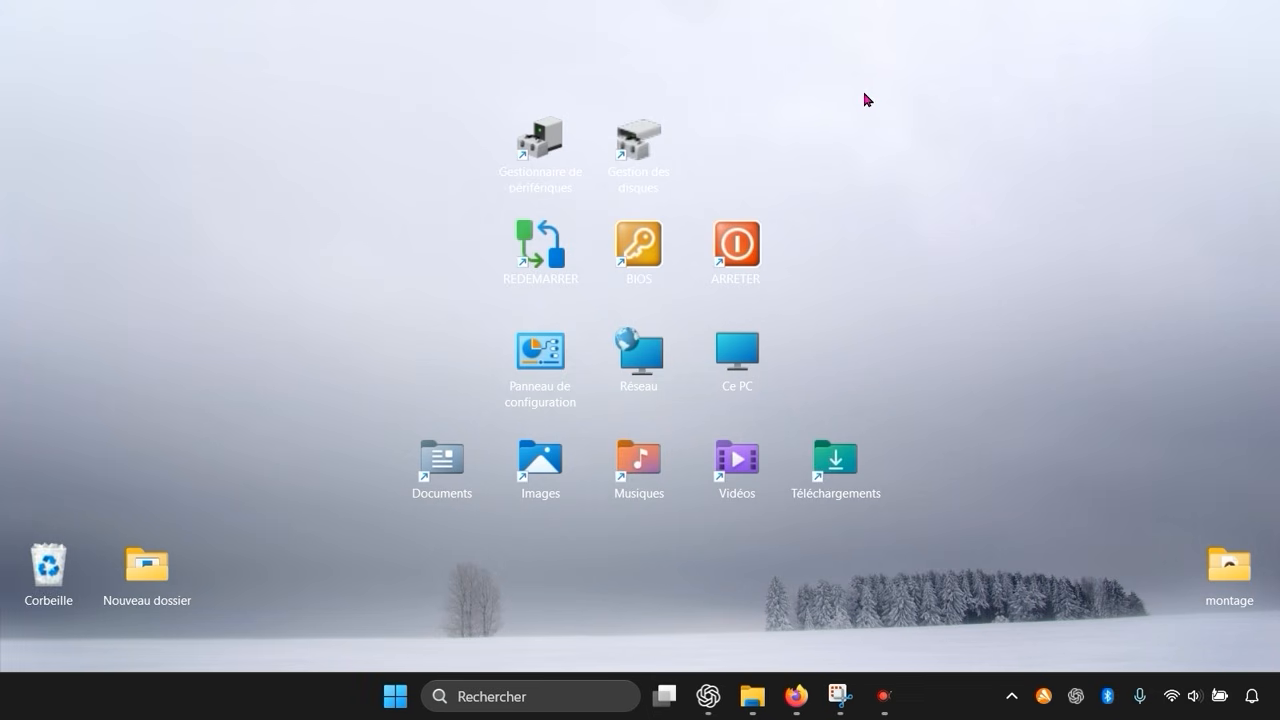
- Start a new desktop shortcut with services.msc as its location and continue to the naming page
{"action": "right_click", "coordinate": [747, 147]}
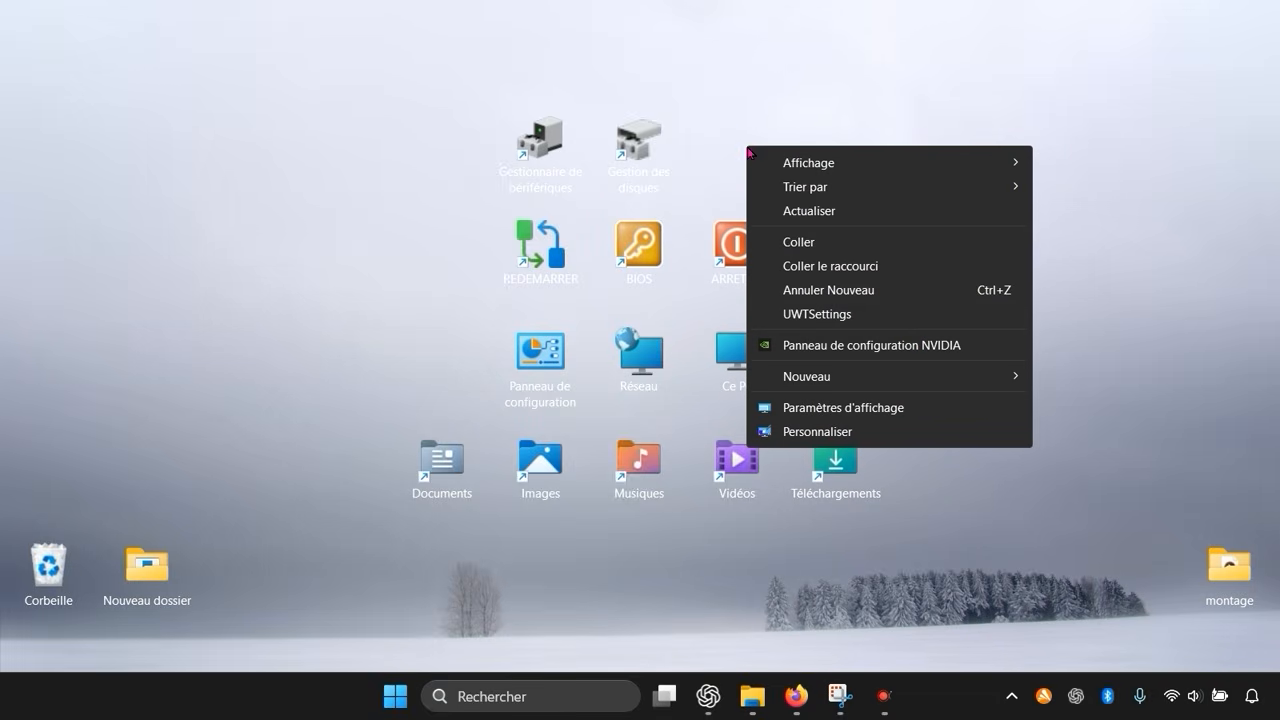
{"action": "mouse_move", "coordinate": [891, 382]}
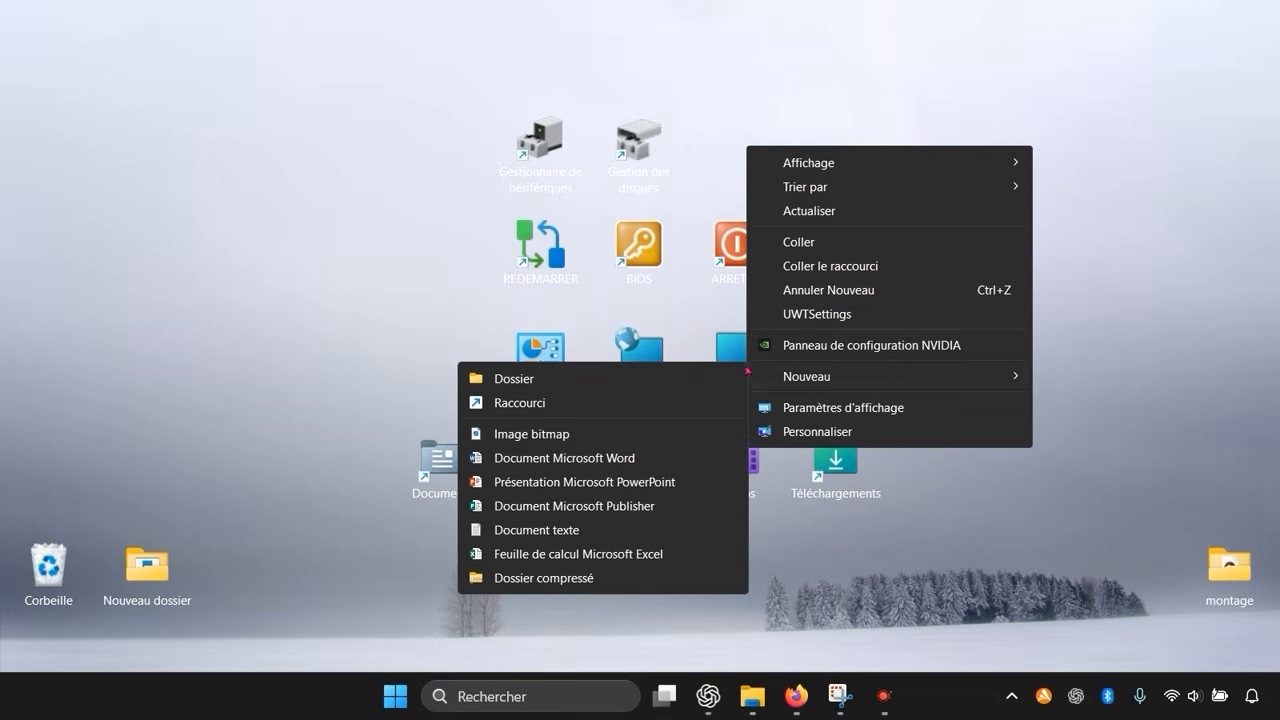
{"action": "left_click", "coordinate": [674, 405]}
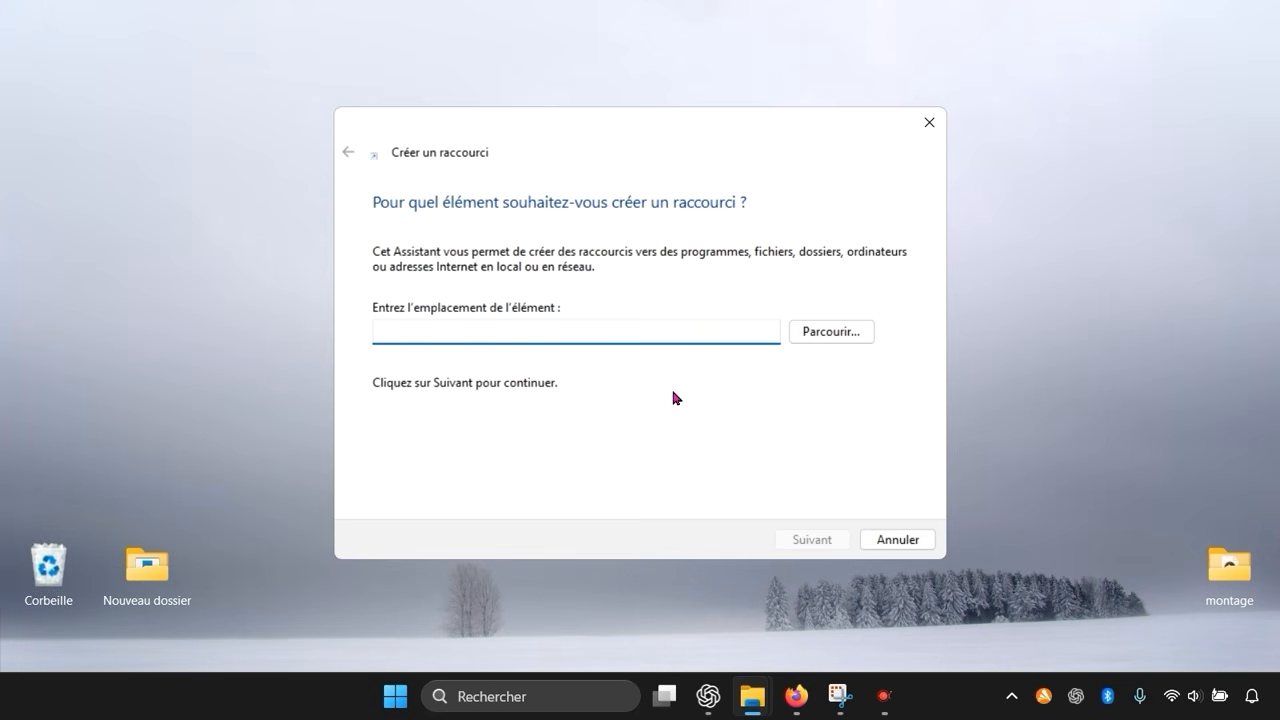
{"action": "type", "text": "ser"}
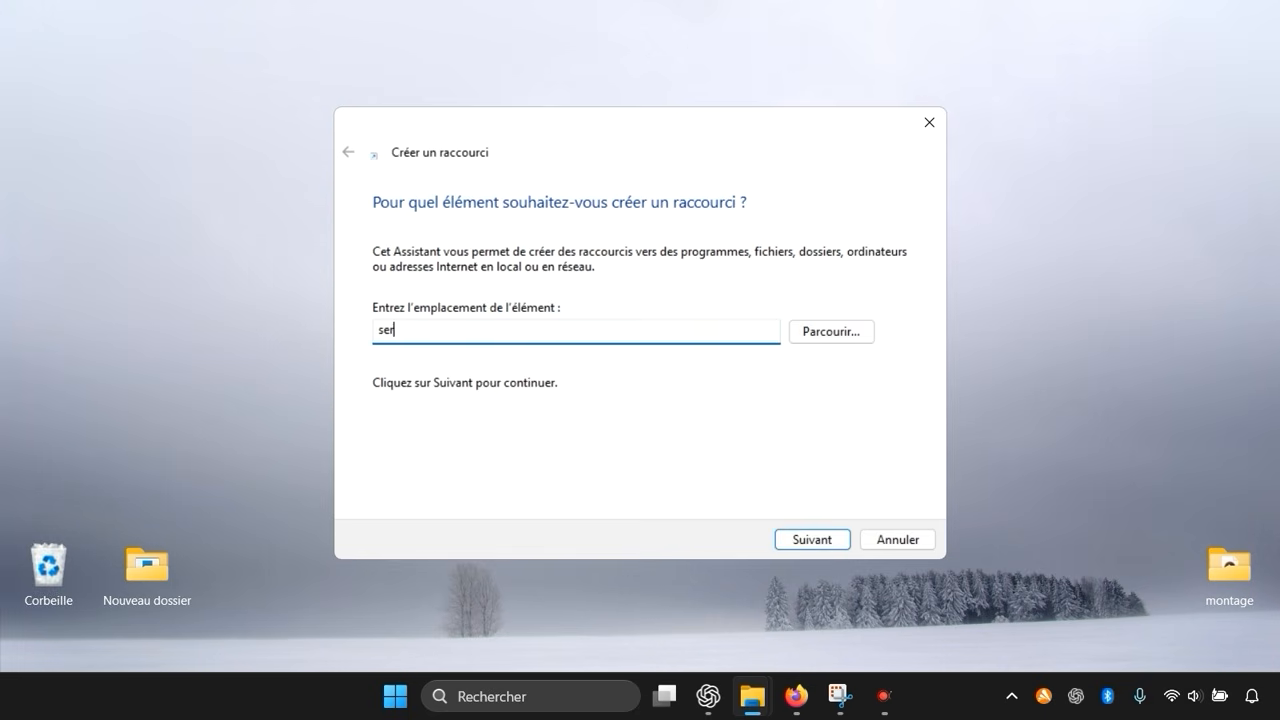
{"action": "type", "text": "vices.msc"}
{"action": "left_click", "coordinate": [812, 539]}
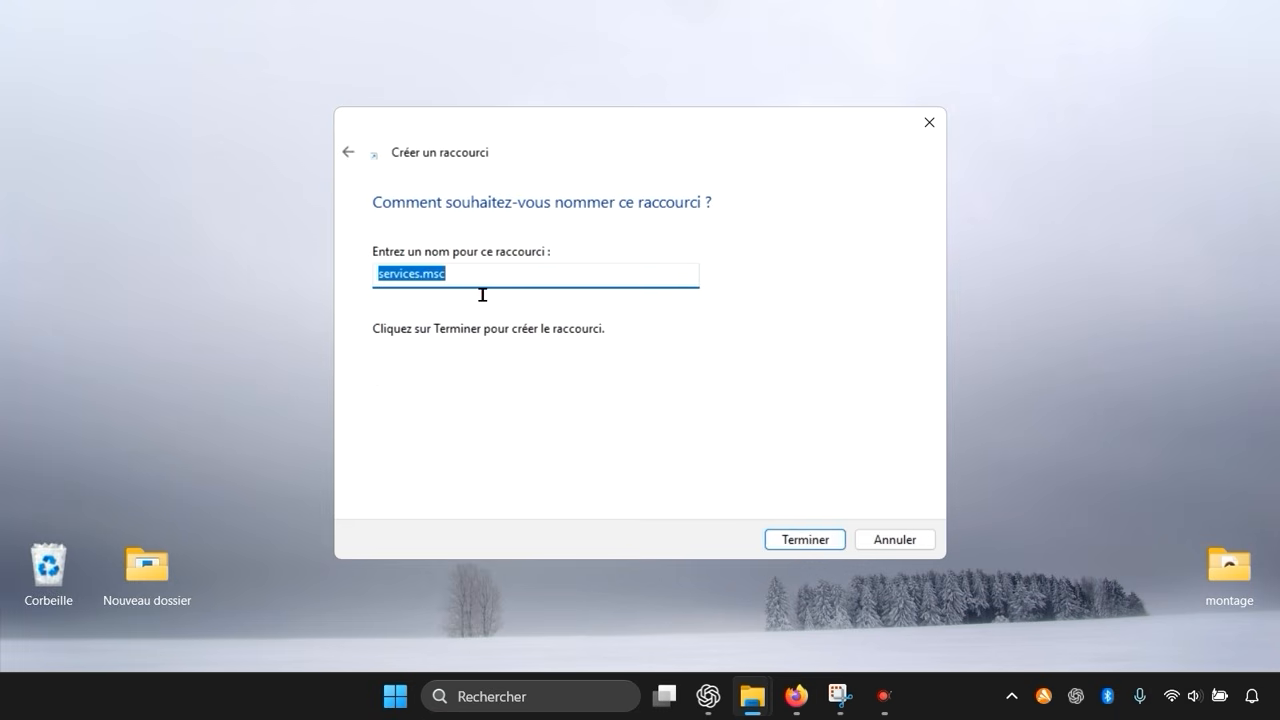
- Name the new shortcut "Services" and finish creating it
{"action": "type", "text": "Ser"}
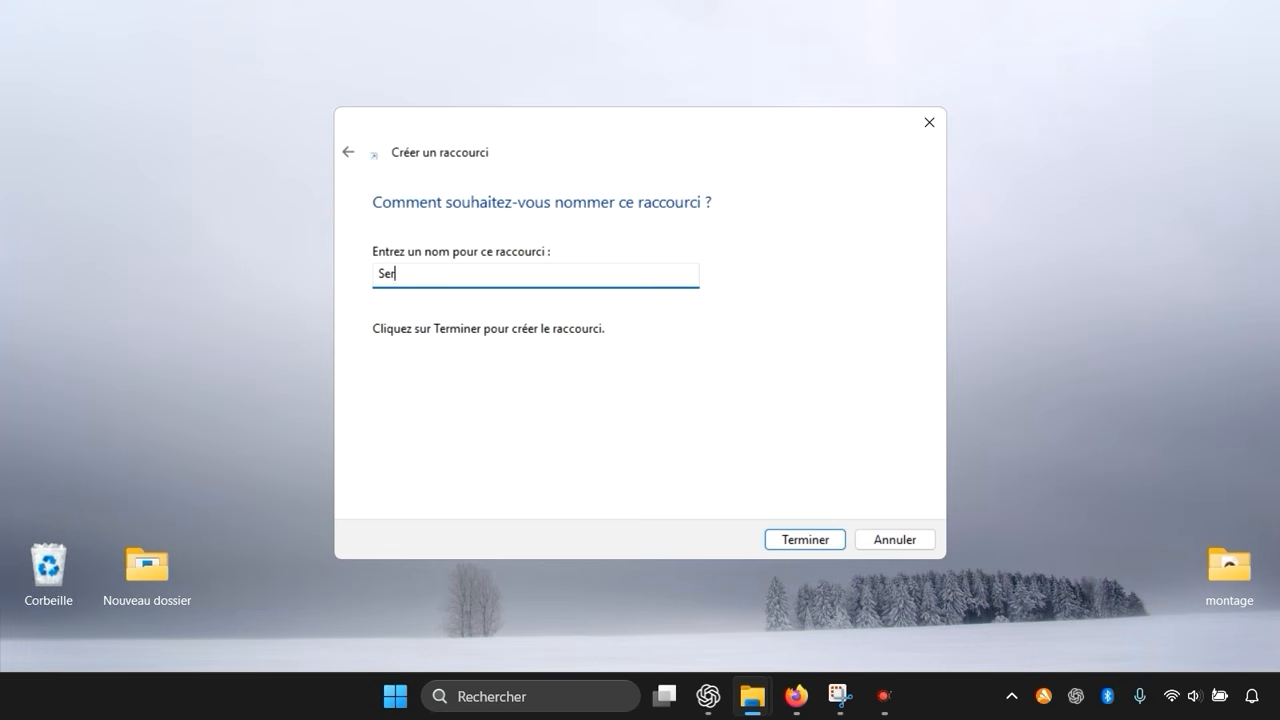
{"action": "type", "text": "vices"}
{"action": "left_click", "coordinate": [790, 548]}
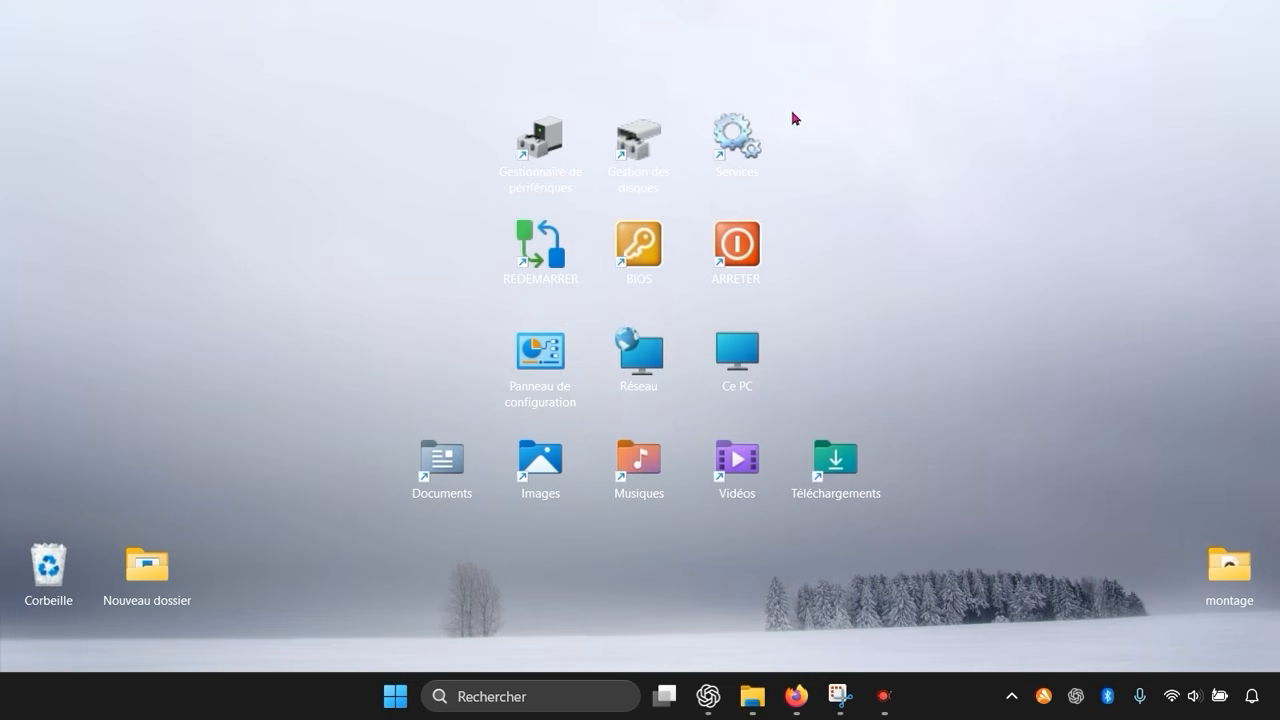
- Test the Services shortcut by opening it, browsing the list of services and closing the window
{"action": "double_click", "coordinate": [745, 151]}
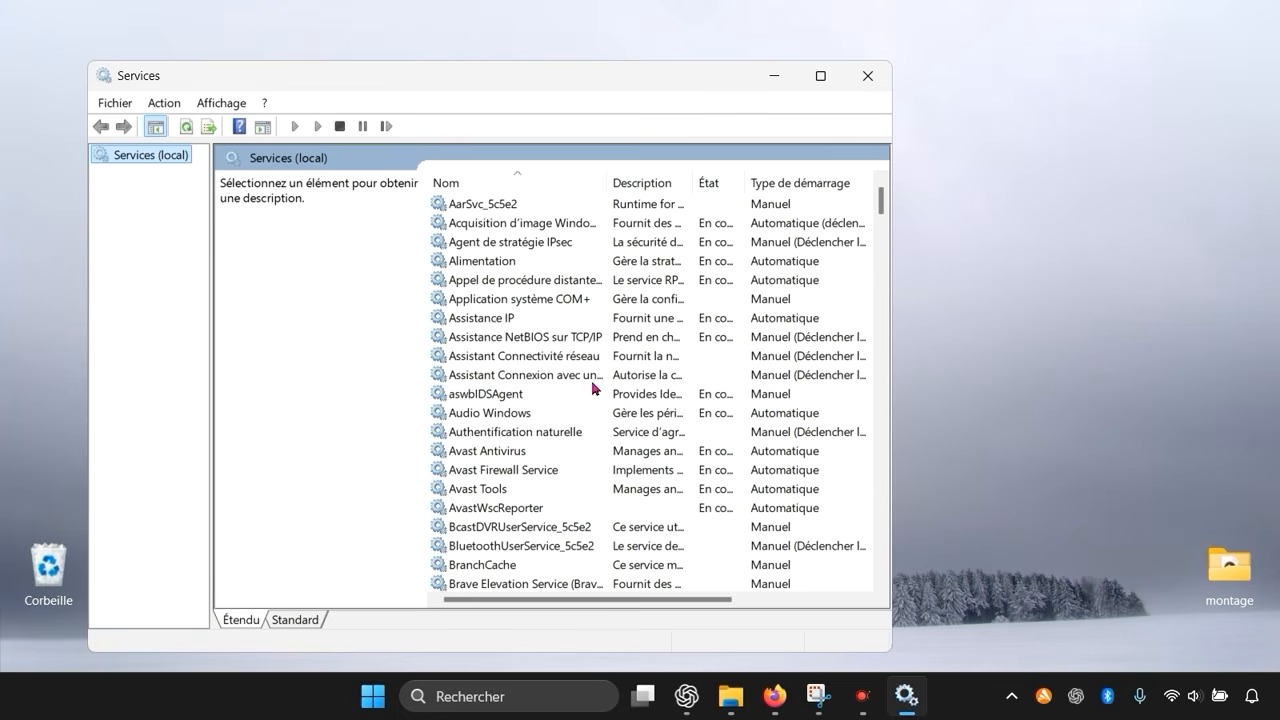
{"action": "scroll", "coordinate": [605, 407], "scroll_direction": "down", "scroll_amount": 8}
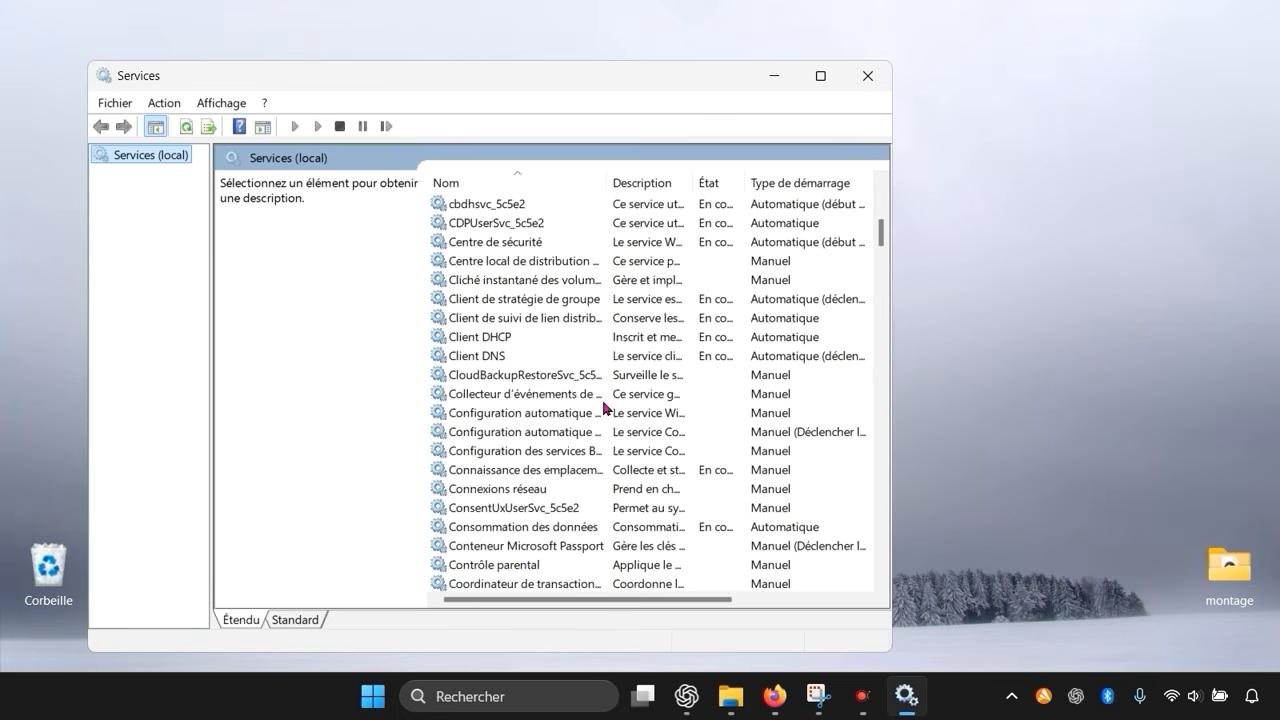
{"action": "scroll", "coordinate": [605, 407], "scroll_direction": "up", "scroll_amount": 8}
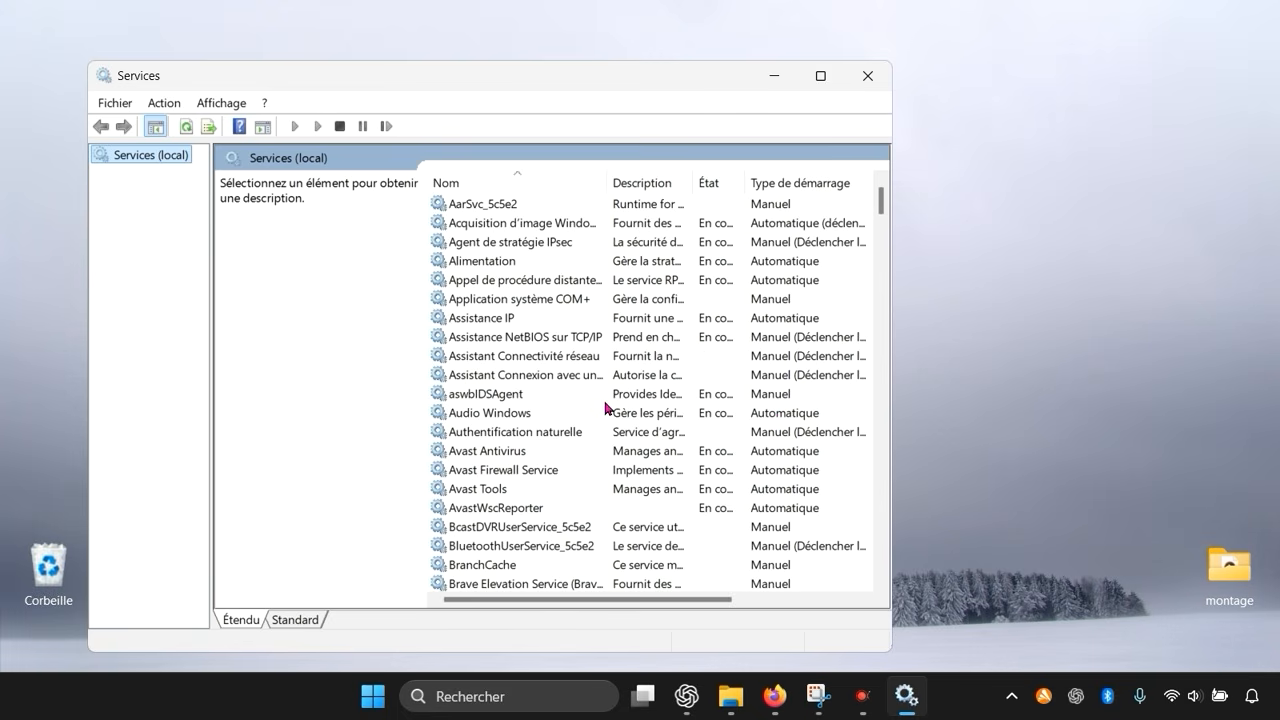
{"action": "left_click", "coordinate": [868, 76]}
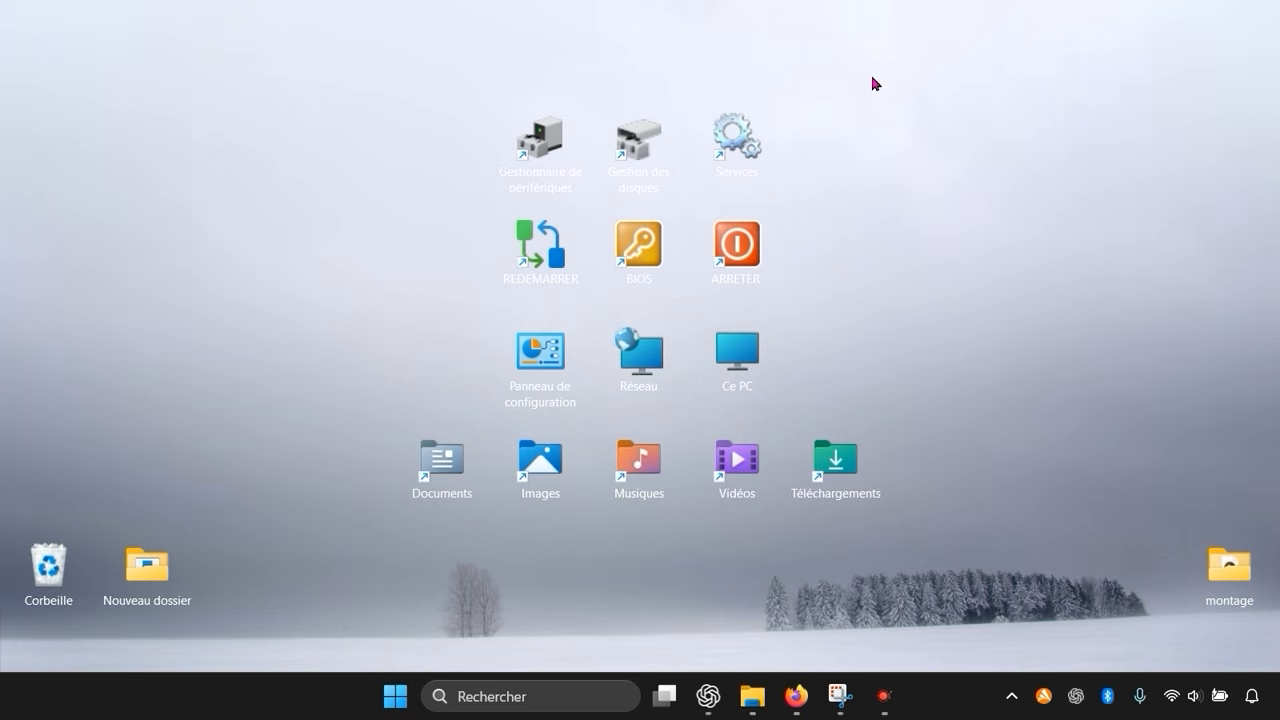